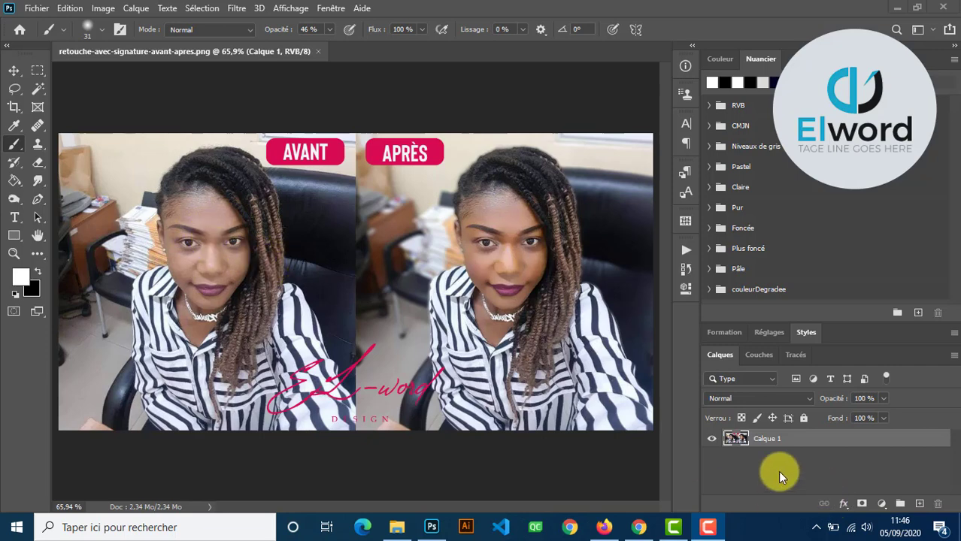
Examine the face in the before and after halves of the retouched comparison image up close
key(ctrl+plus)
click(178, 285)
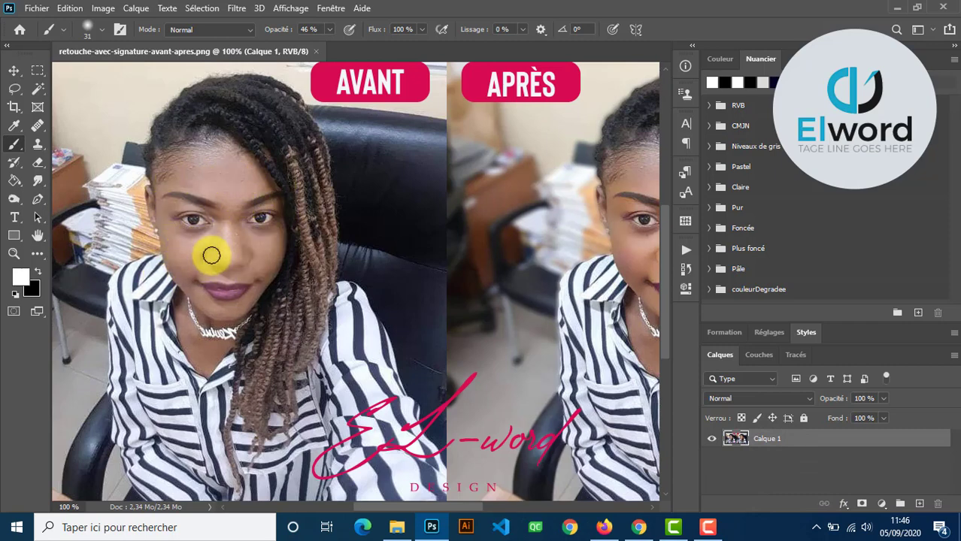
drag(575, 307, 390, 302)
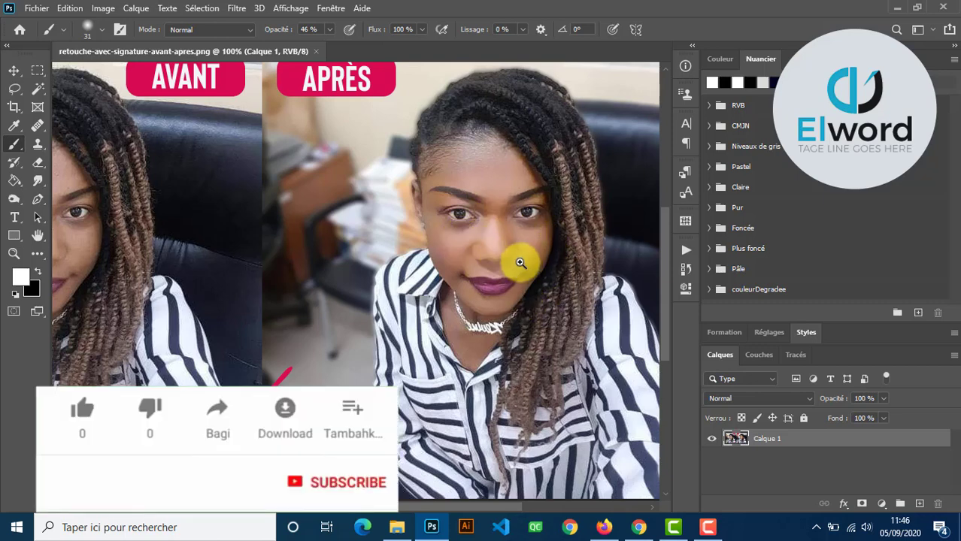
alt+click(495, 259)
drag(185, 289, 333, 301)
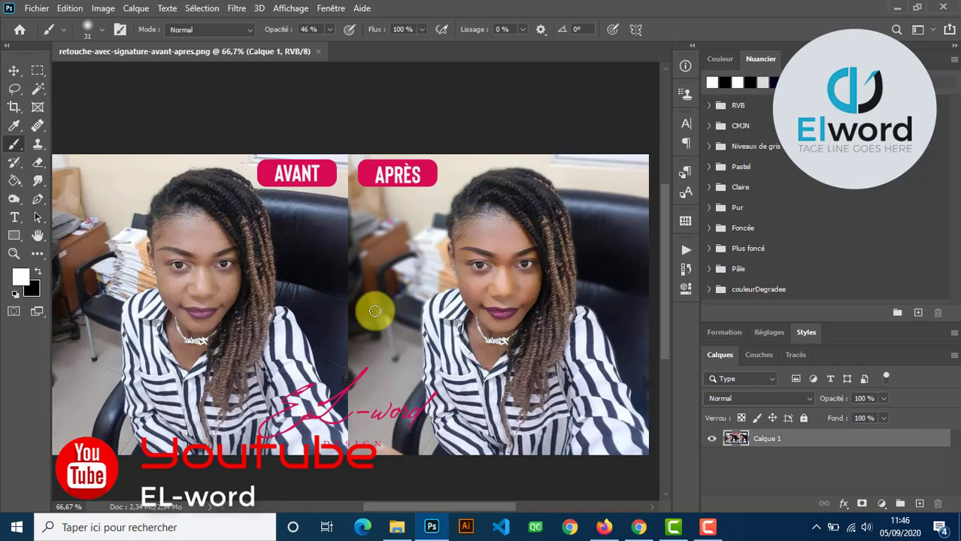
Open 306a0217-6e27-4d8a-8dc0-978290da6a73.jpg from the Téléchargements folder in Photoshop and unlock its Arrière-plan layer
click(394, 523)
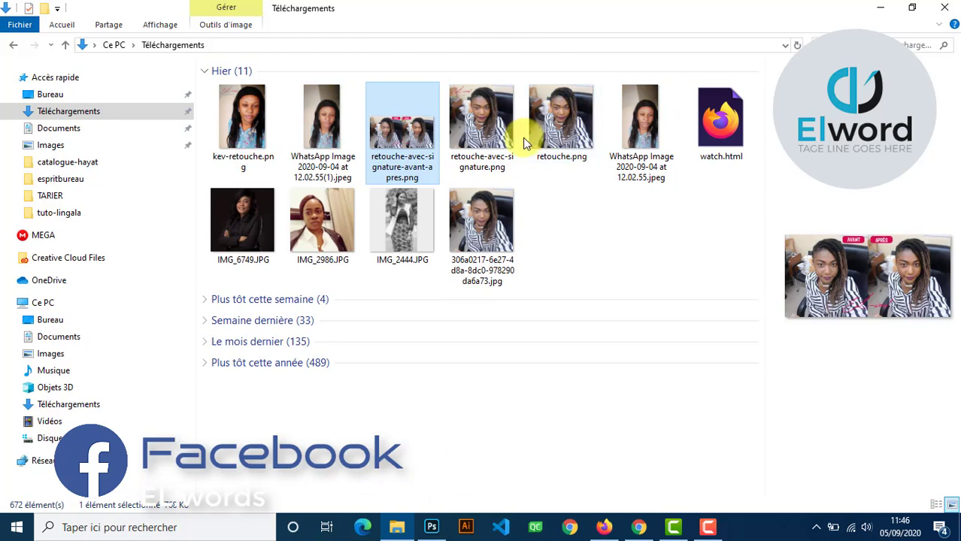
drag(482, 225, 434, 50)
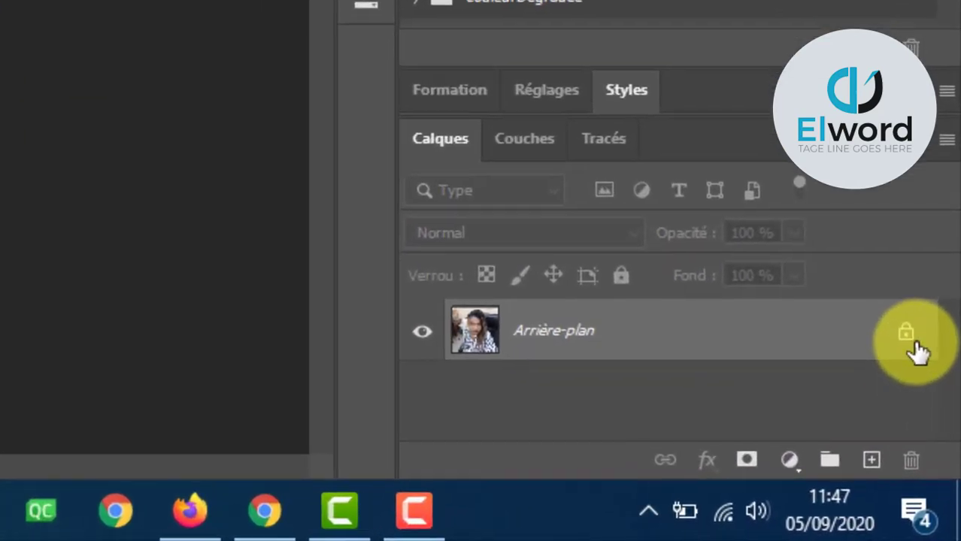
click(934, 445)
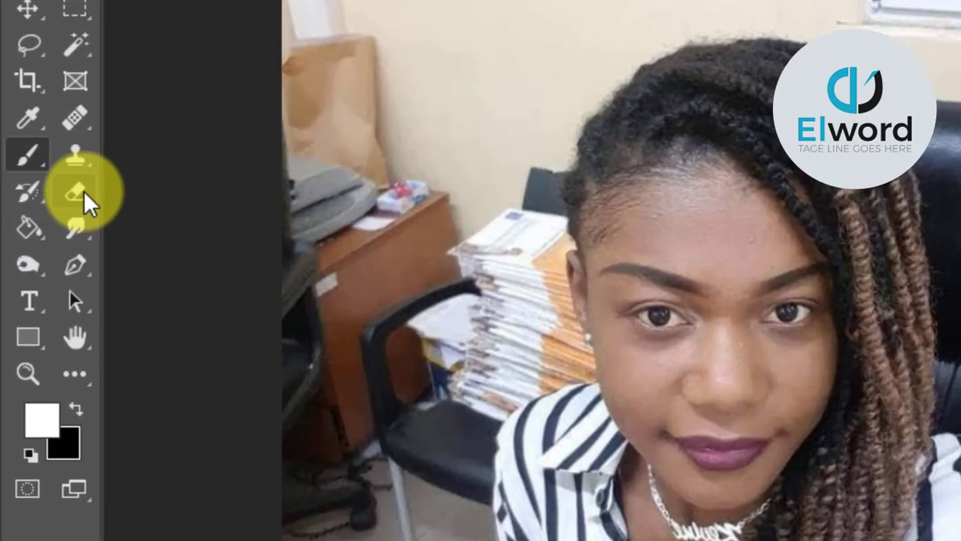
Activate the Healing Brush tool (Outil Correcteur) for retouching the woman's face
click(78, 118)
right_click(79, 117)
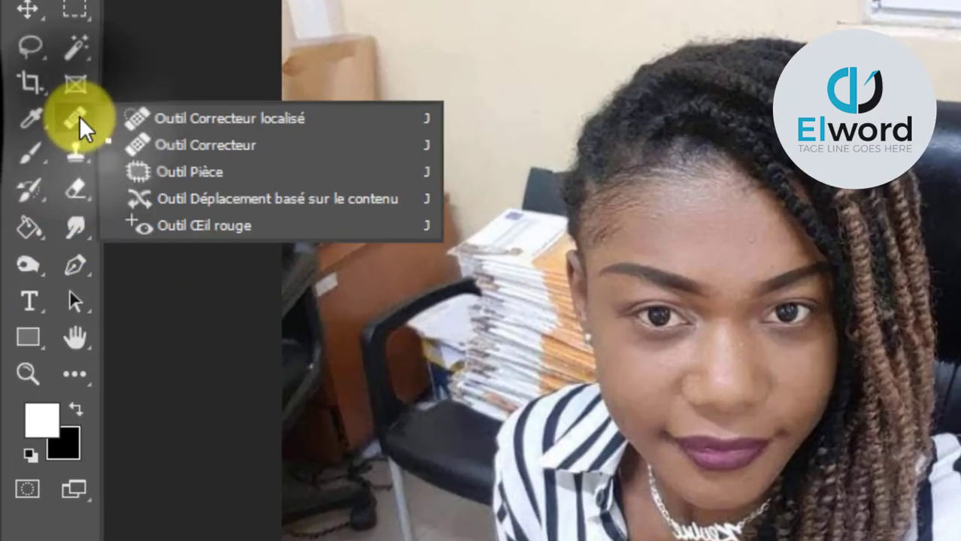
click(219, 146)
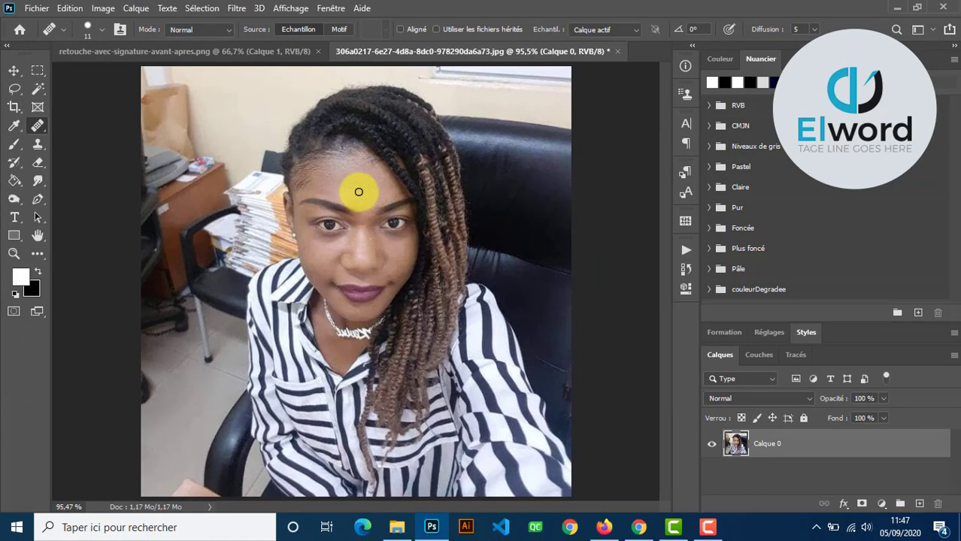
click(357, 199)
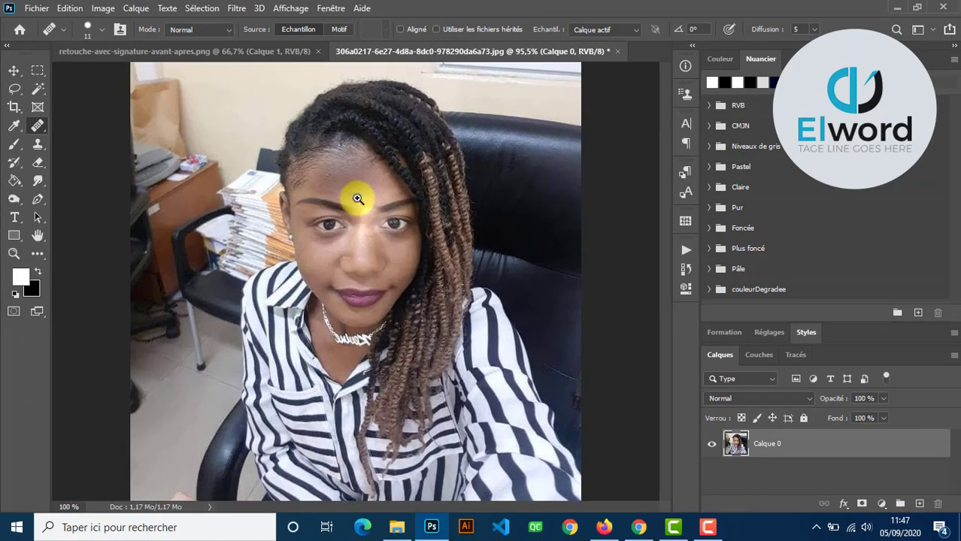
click(358, 199)
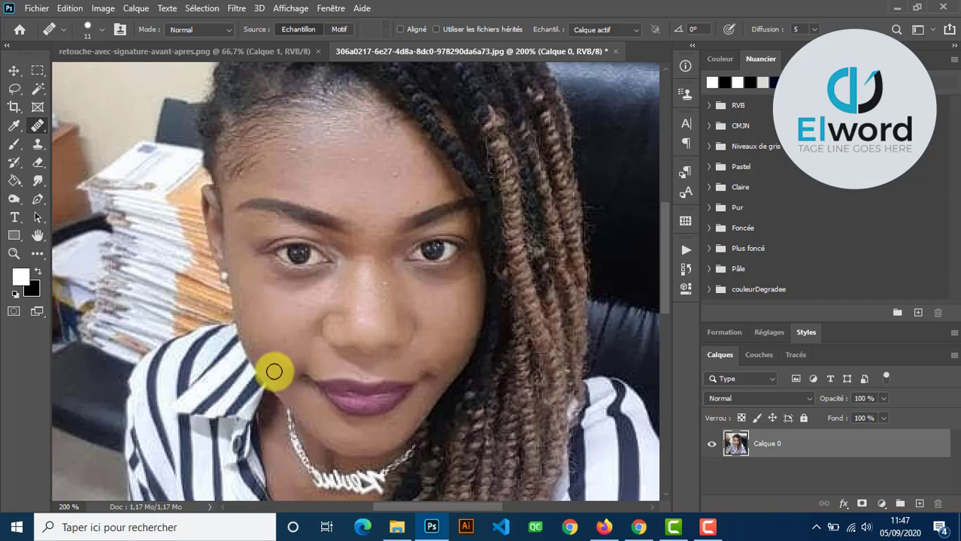
alt+click(342, 225)
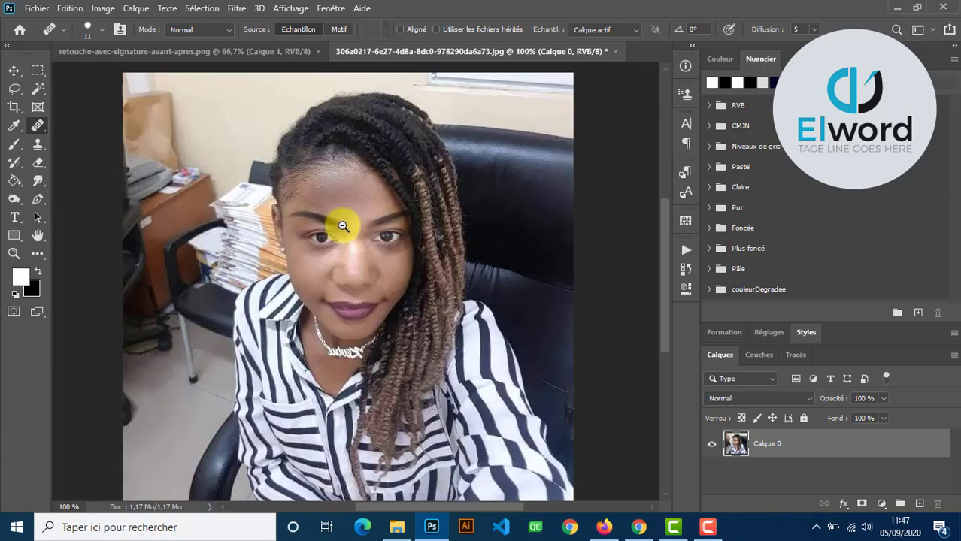
ctrl+click(343, 239)
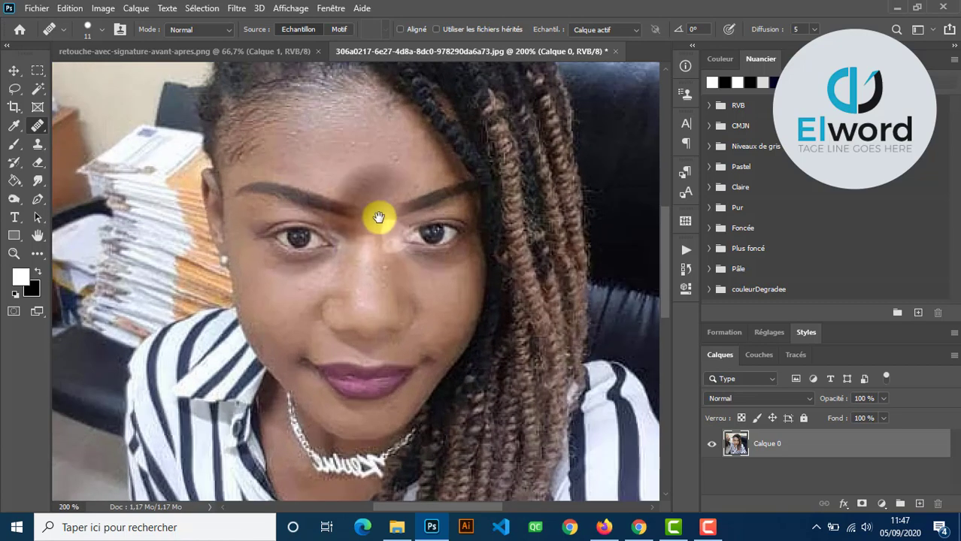
drag(378, 218, 375, 226)
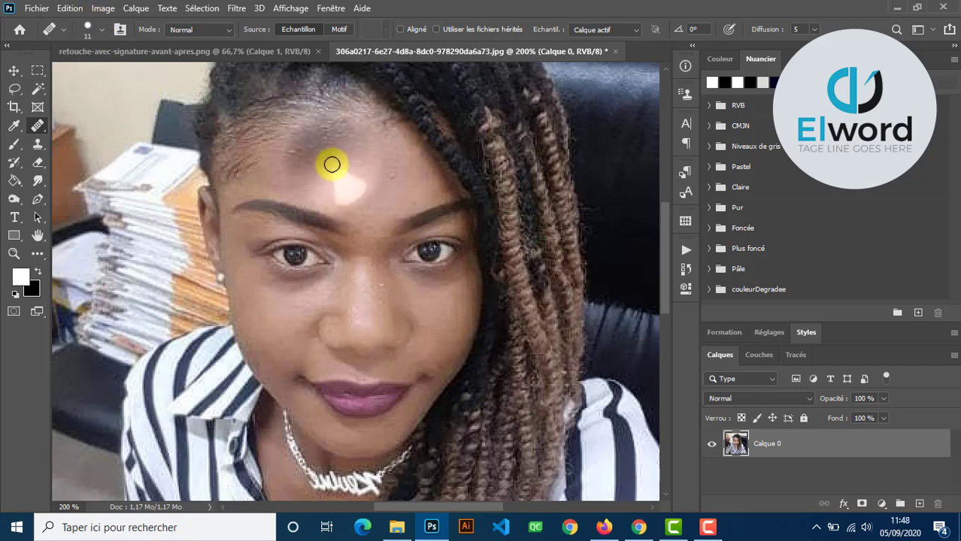
Try to heal a spot on the middle of the forehead without defining a source point
right_click(332, 163)
click(334, 168)
click(331, 160)
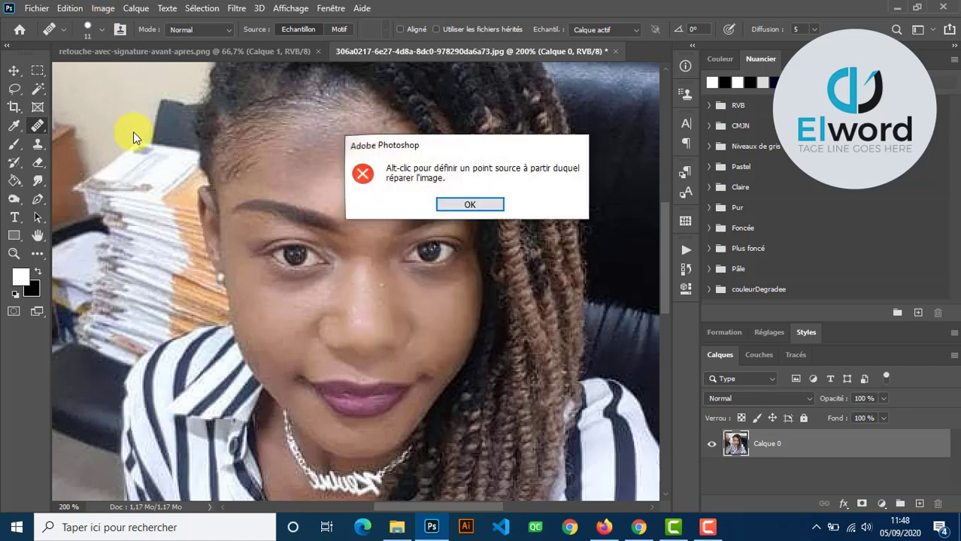
click(474, 207)
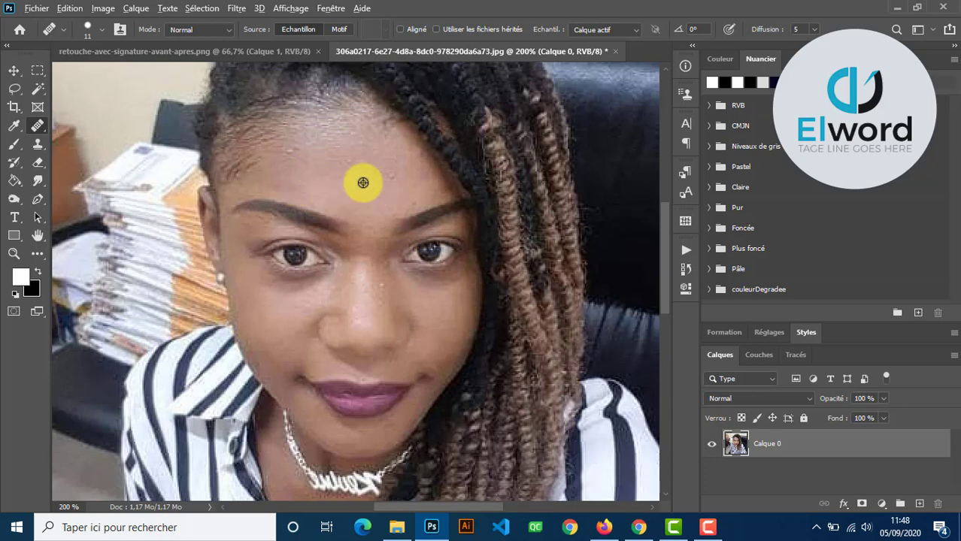
Heal the forehead blemishes with the Healing Brush, sampling clean skin just above the eyebrow on the ear side
alt+click(312, 182)
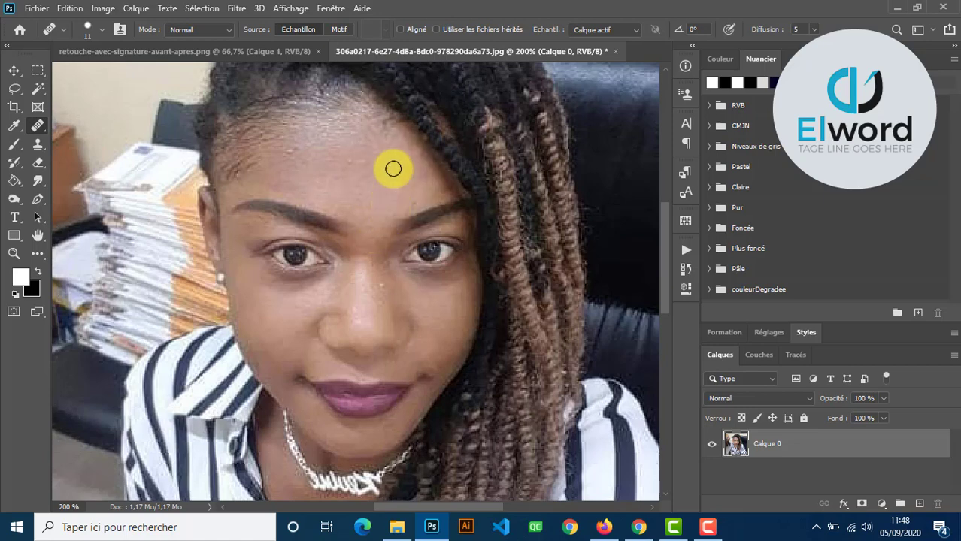
click(347, 163)
click(296, 154)
click(286, 178)
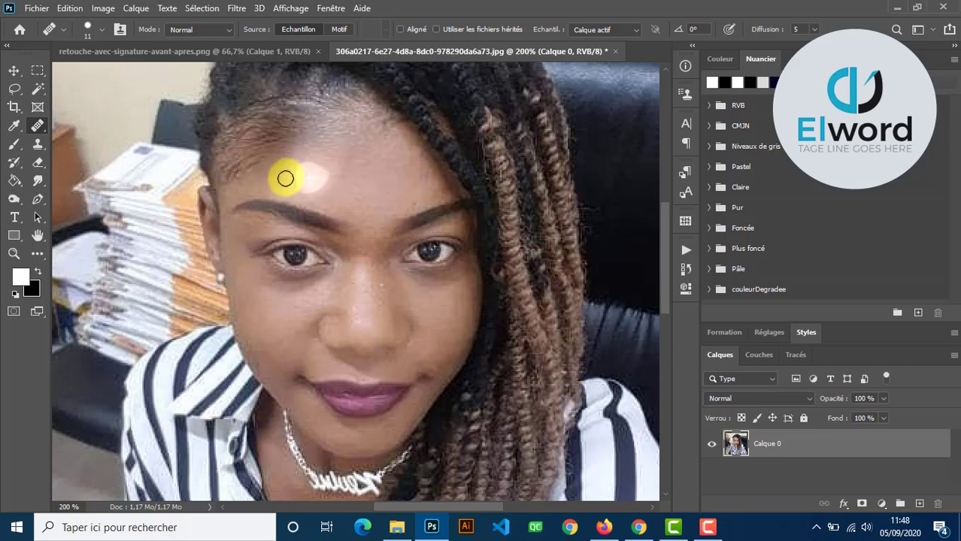
drag(285, 178, 284, 155)
Undo the last three healing strokes on the forehead
key(ctrl+z)
key(ctrl+z)
key(ctrl+z)
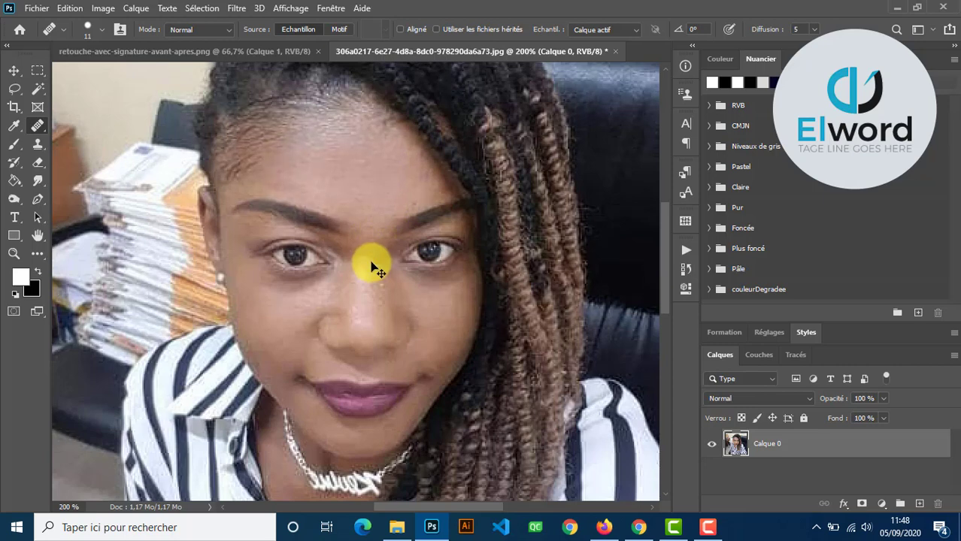
Heal the skin along the cheek on the earring side, from the jaw up to the ear, using skin sampled from that cheek
key(ctrl+minus)
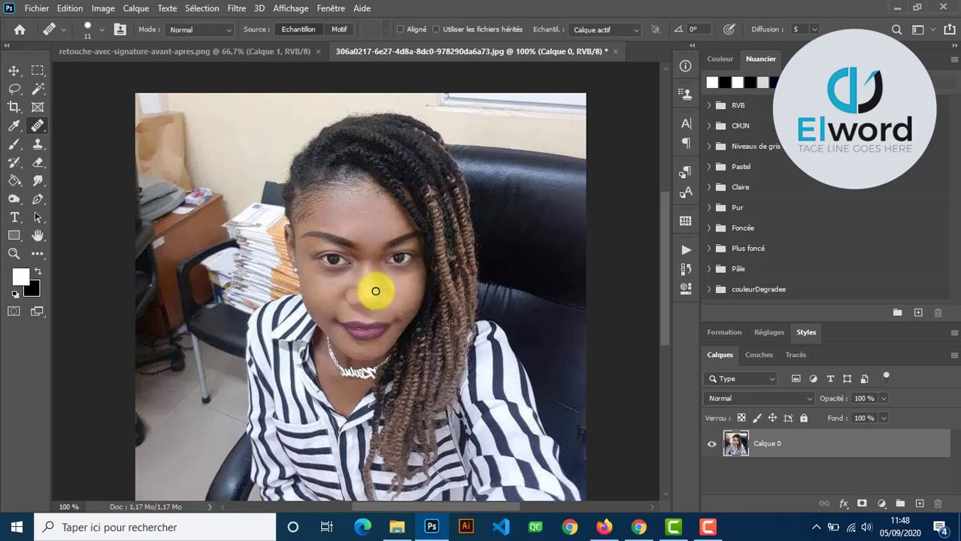
alt+click(308, 292)
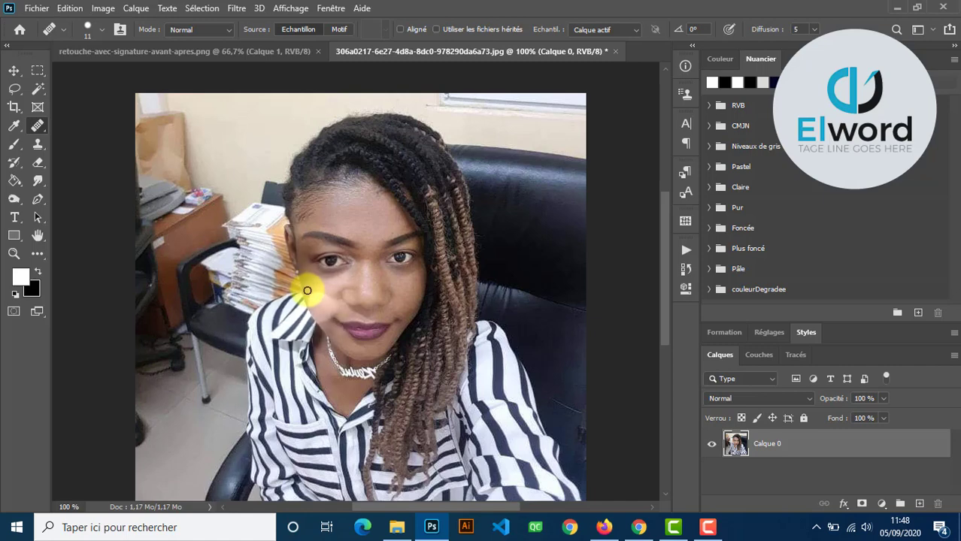
click(309, 293)
click(312, 306)
click(317, 309)
click(318, 296)
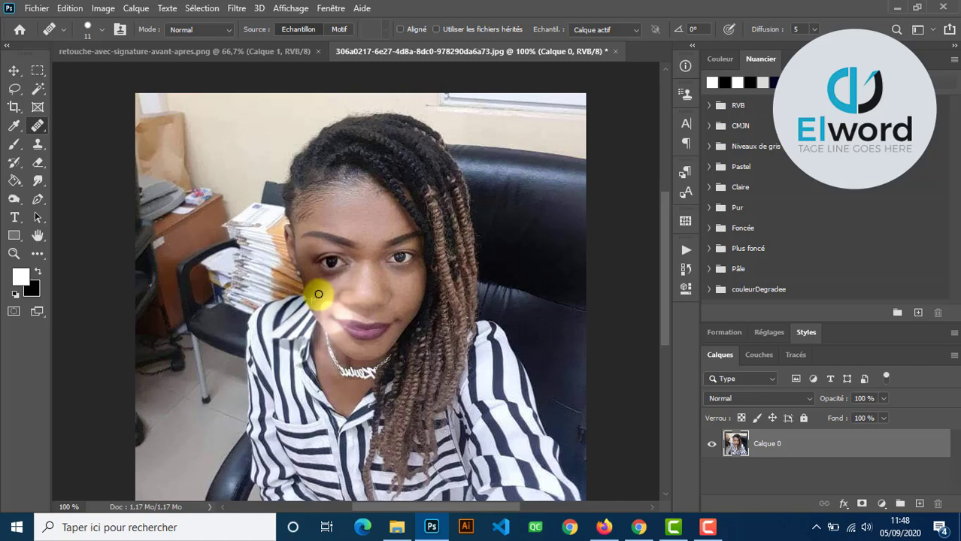
click(319, 286)
click(308, 283)
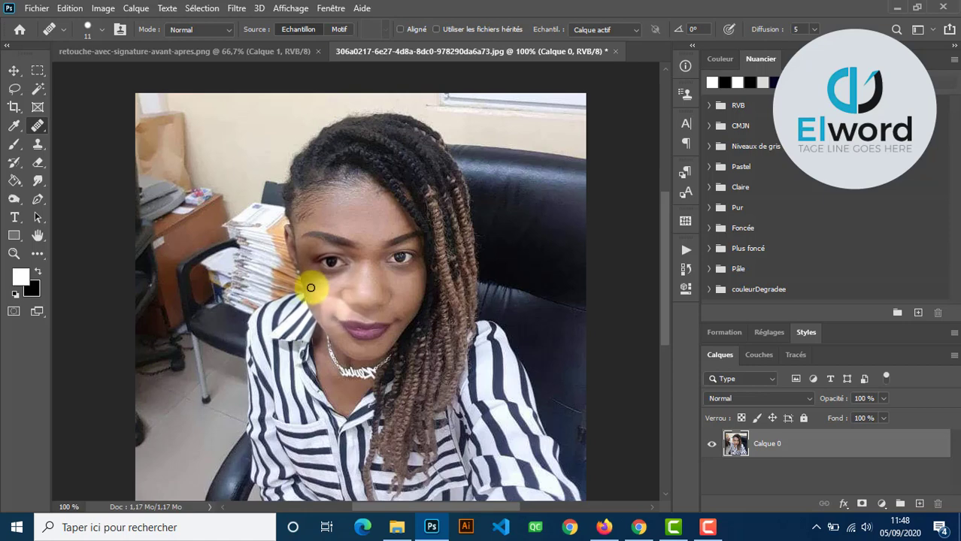
click(305, 285)
click(303, 281)
click(302, 276)
click(301, 270)
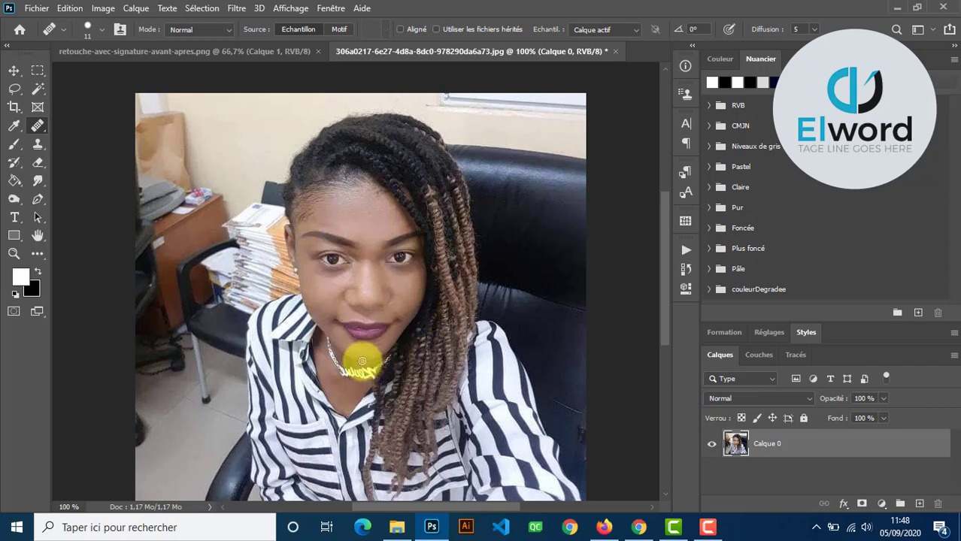
Heal the cheek beside the braids and the area below the opposite eye, sampling fresh skin for each side
alt+click(410, 305)
click(406, 294)
click(401, 294)
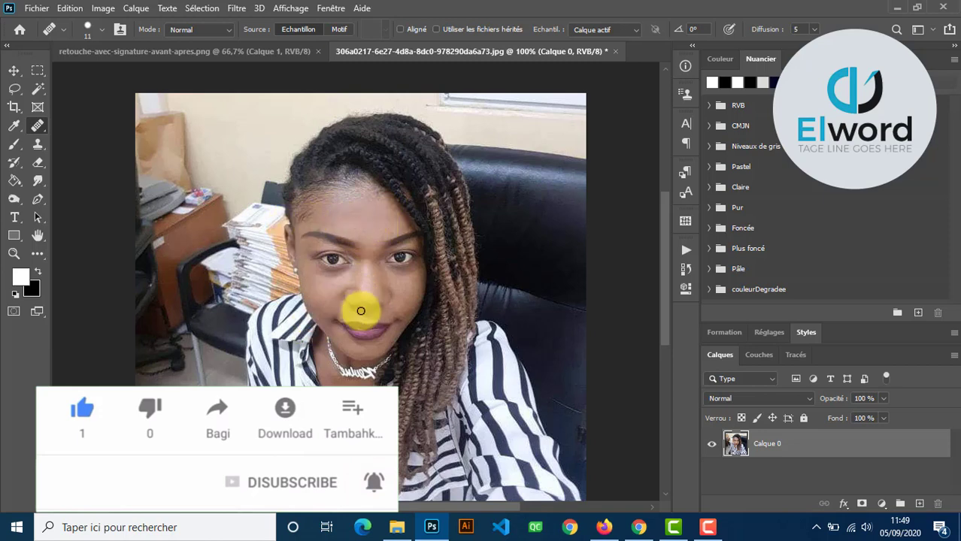
alt+click(309, 295)
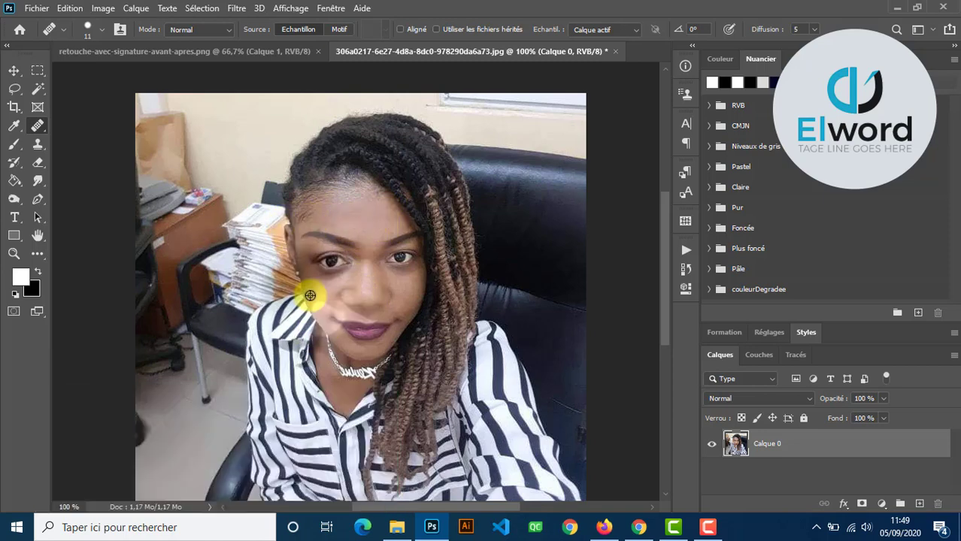
click(338, 283)
mouse_move(345, 280)
mouse_down()
mouse_move(339, 272)
mouse_move(322, 311)
mouse_up()
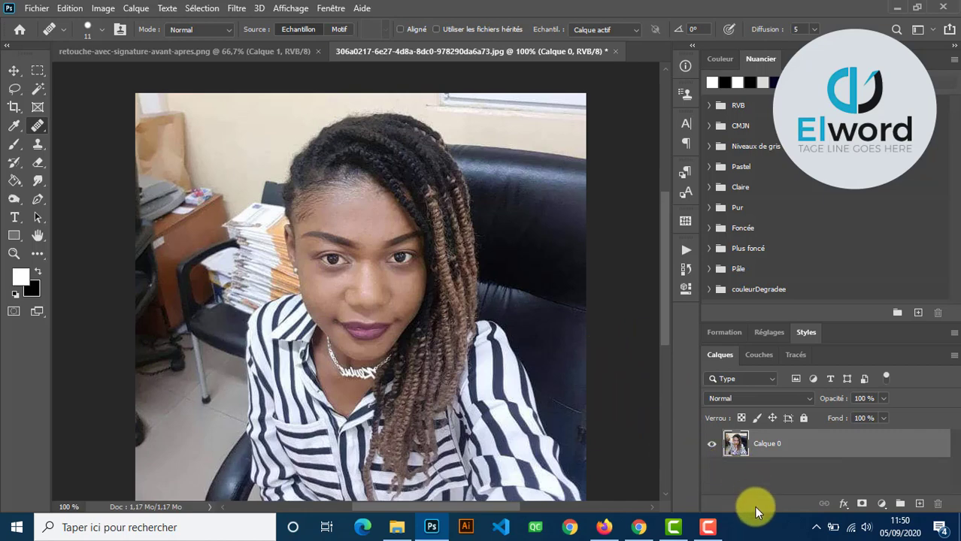
Duplicate the retouched layer Calque 0 and open the Surface Blur filter (Flou de surface) on the copy
key(ctrl+j)
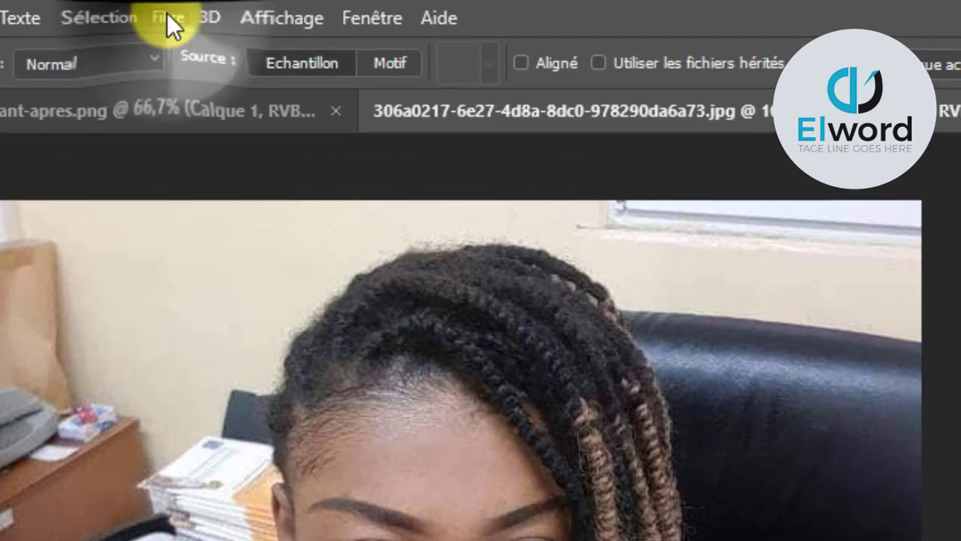
click(167, 15)
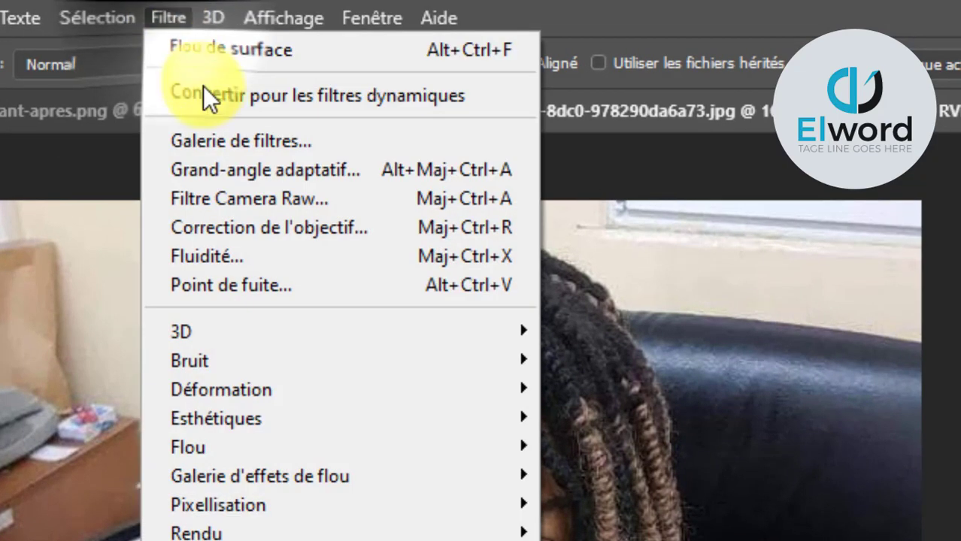
mouse_move(482, 445)
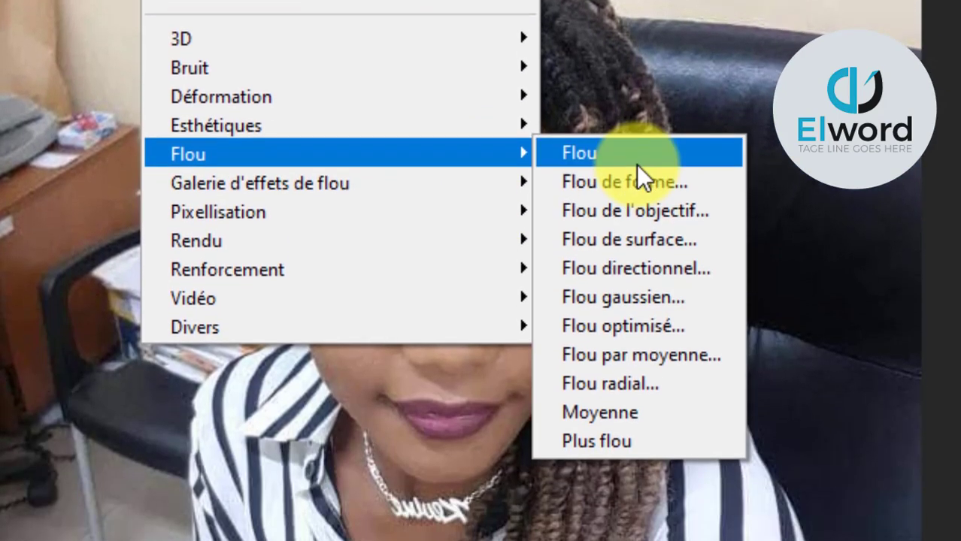
click(636, 239)
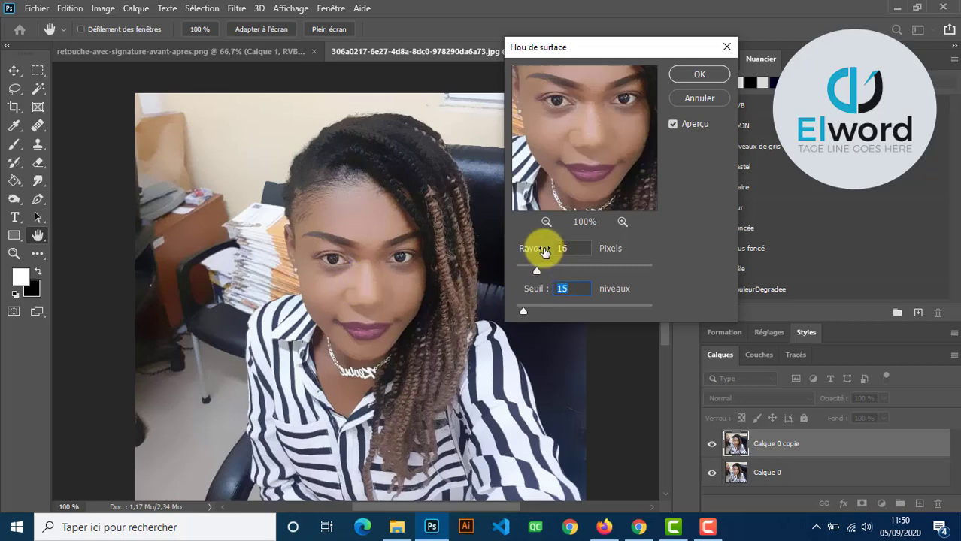
Try different Surface Blur radius values on Calque 0 copie and settle on a radius of 16 pixels
drag(544, 251, 521, 251)
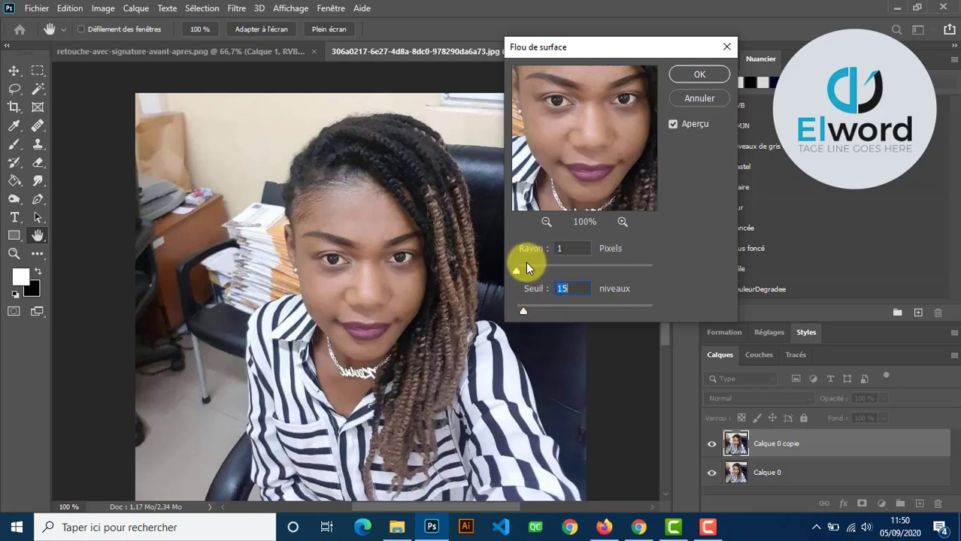
drag(526, 253, 530, 253)
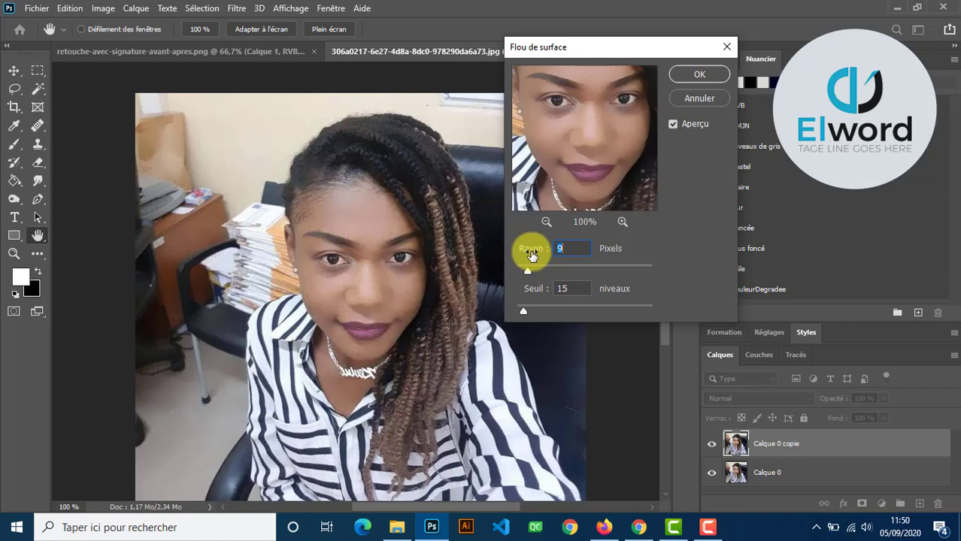
key(Tab)
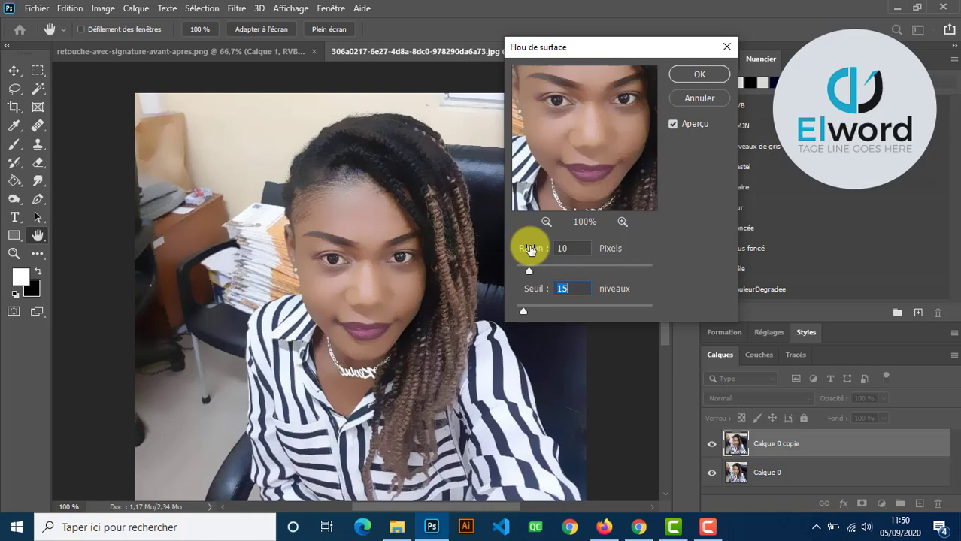
drag(530, 251, 535, 253)
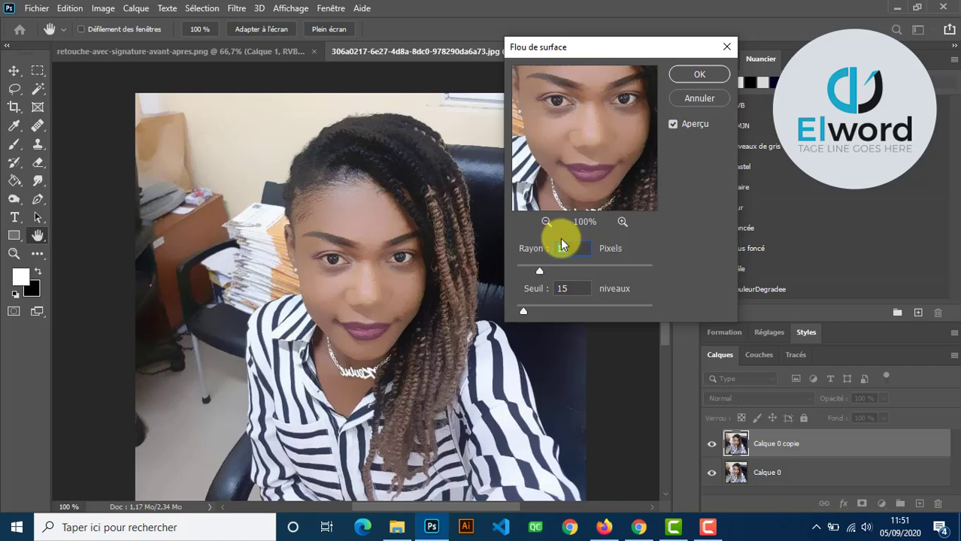
drag(562, 249, 580, 253)
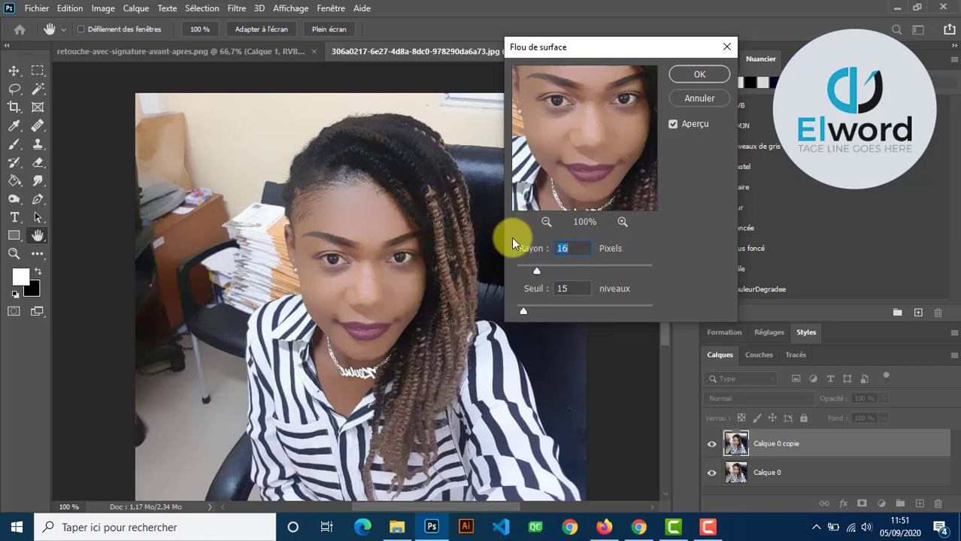
Compare the portrait with and without the blur preview, and apply the Surface Blur
click(672, 125)
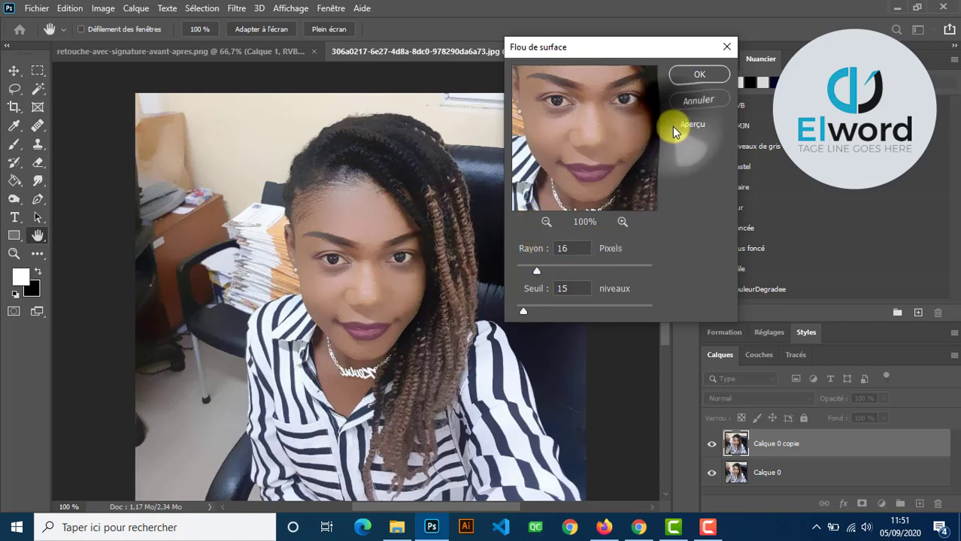
click(673, 124)
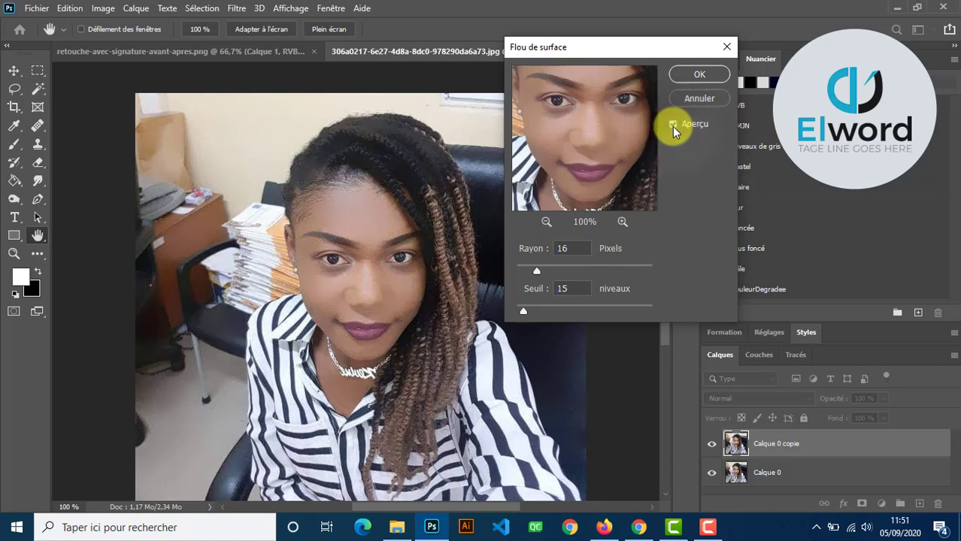
click(672, 124)
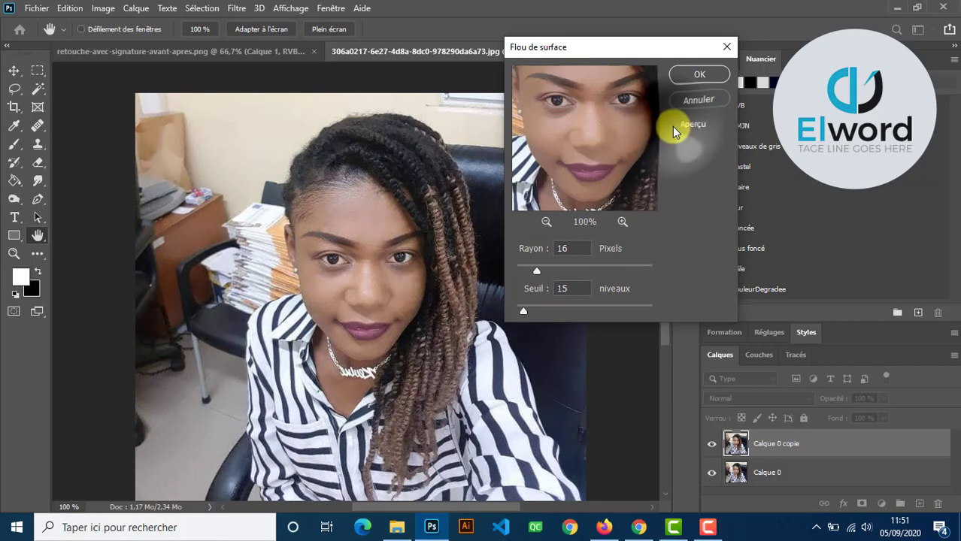
click(672, 125)
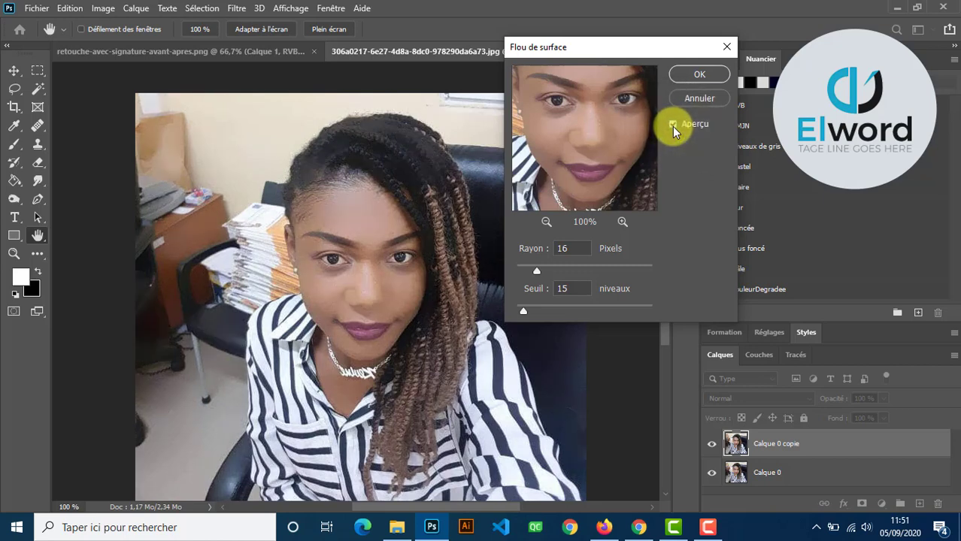
click(707, 74)
Add a layer mask to Calque 0 copie and invert it to black to hide the blurred layer
key(j)
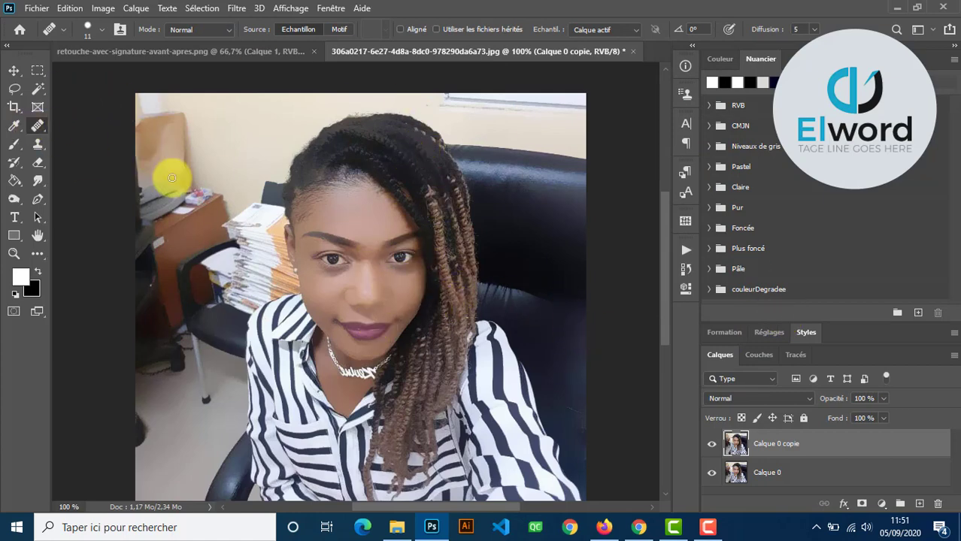
key(space)
drag(564, 281, 562, 239)
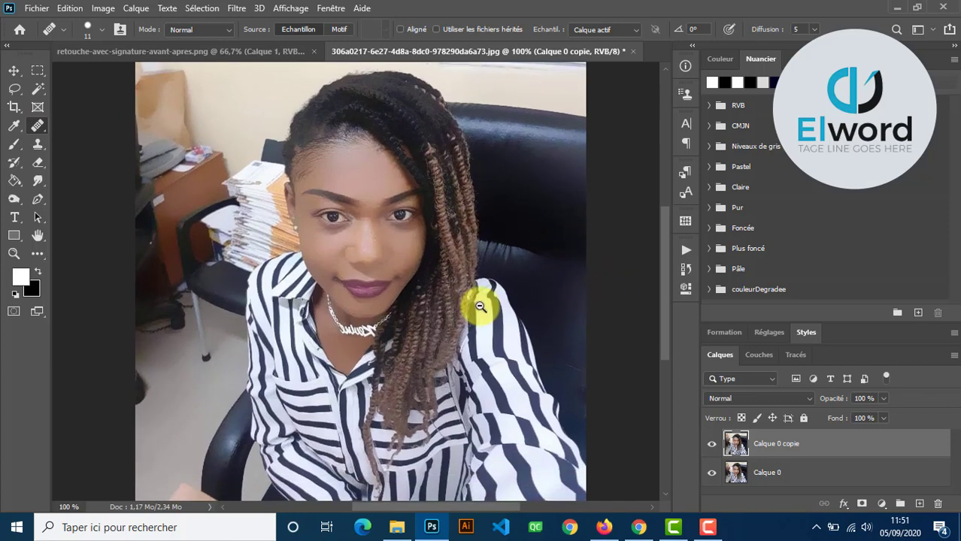
alt+click(479, 306)
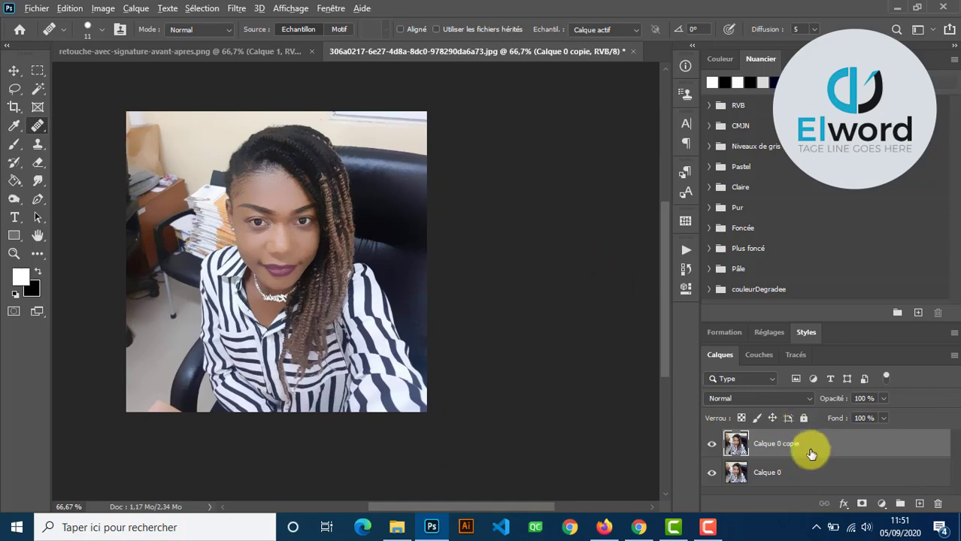
key(ctrl+0)
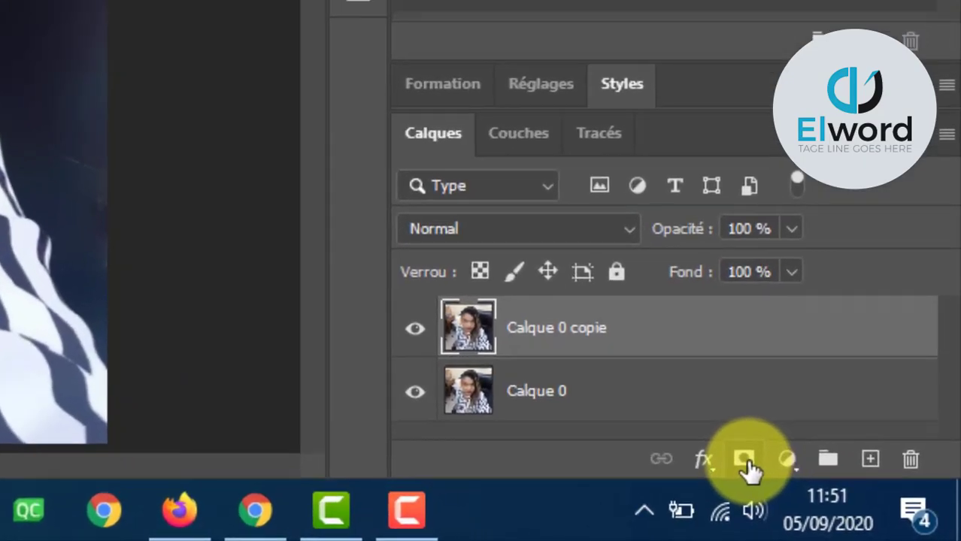
click(777, 473)
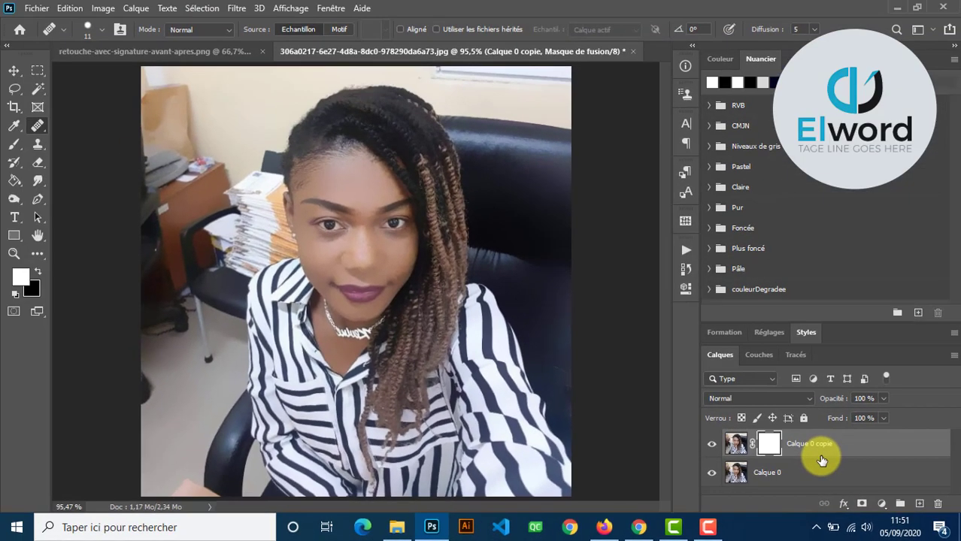
key(ctrl+i)
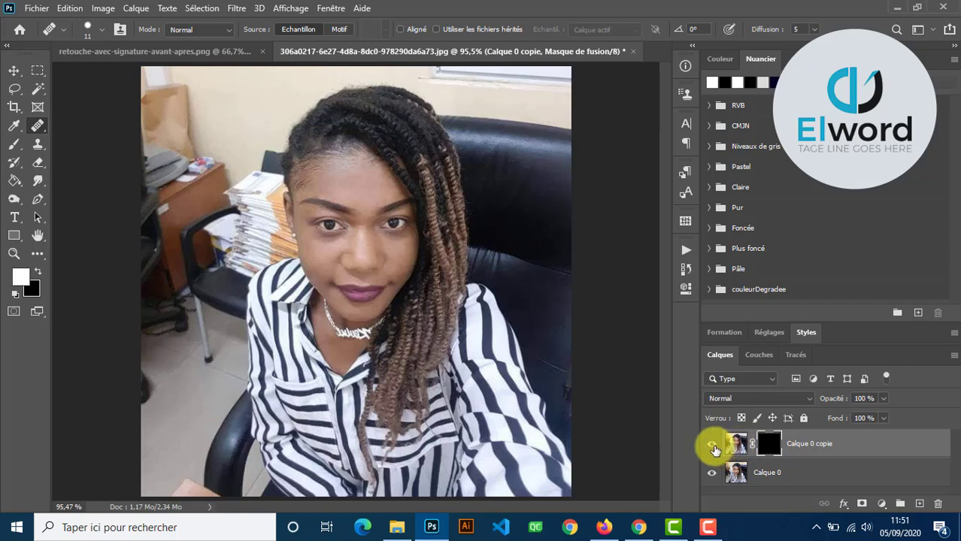
click(711, 444)
click(711, 443)
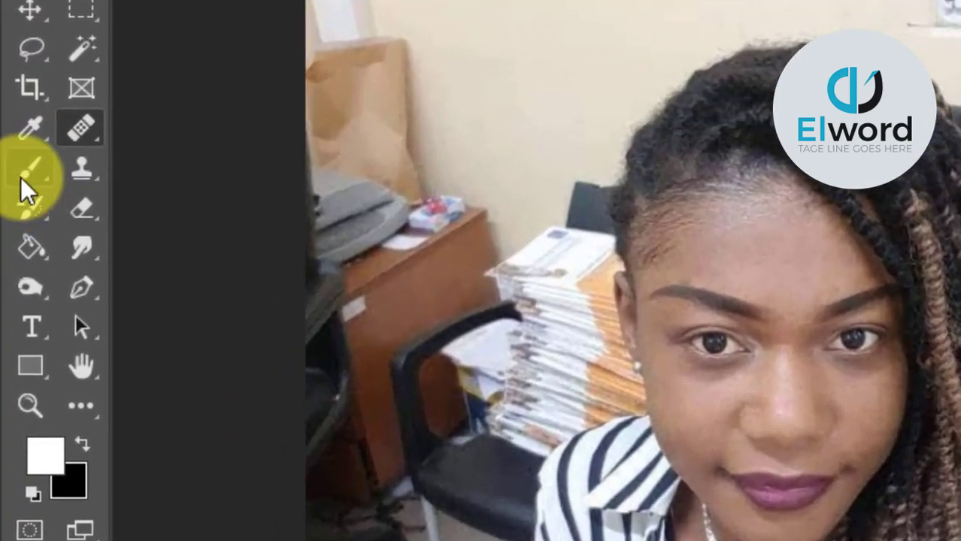
Set up the Brush tool with the Arrondi flou tip, 0 % hardness and 45 % opacity
click(22, 174)
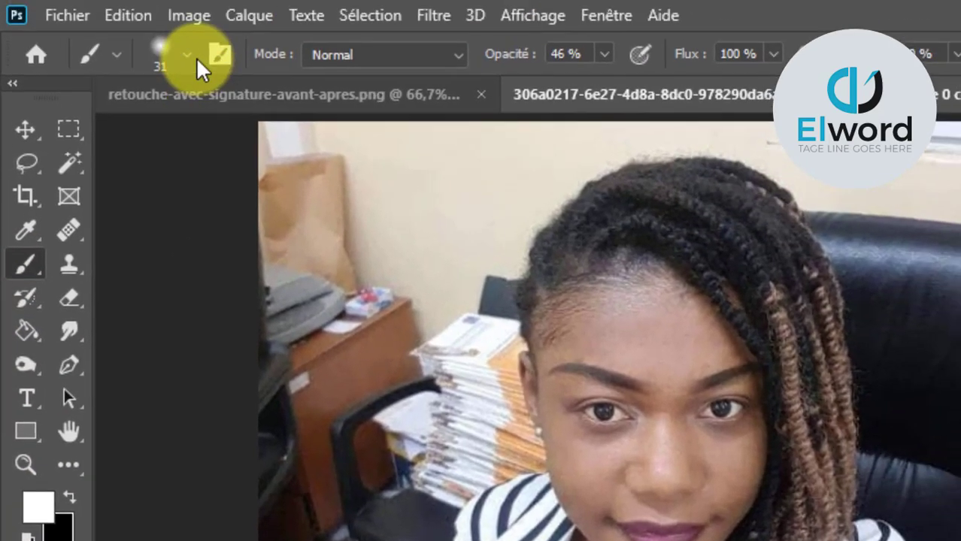
click(186, 55)
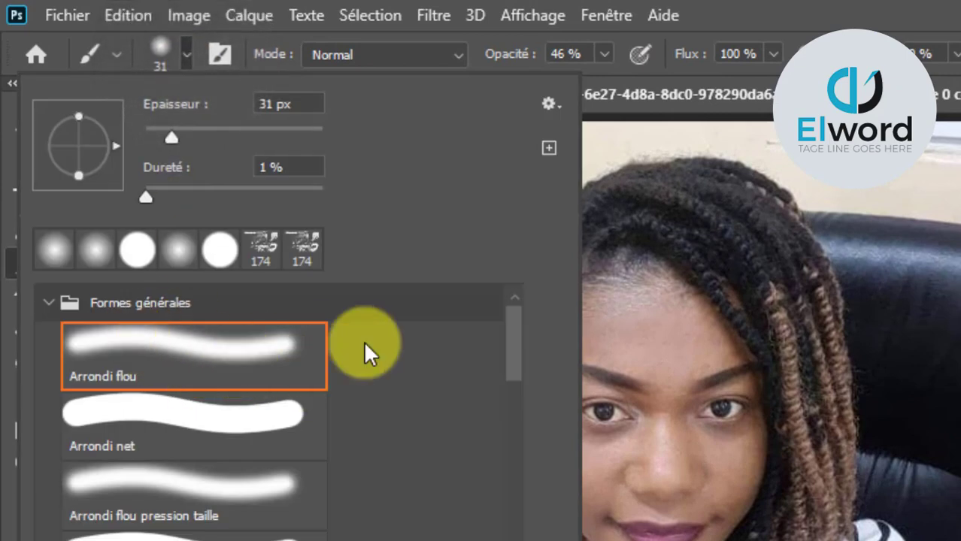
click(163, 352)
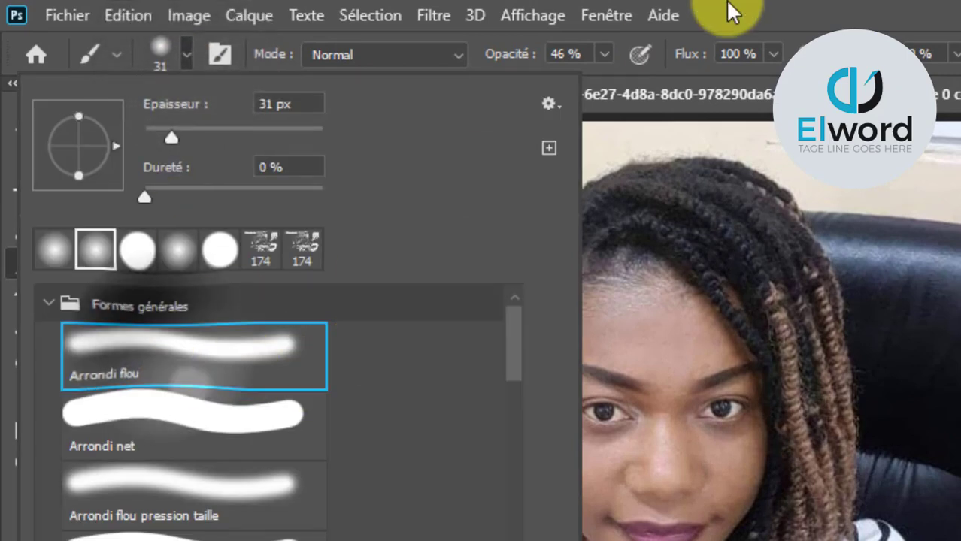
click(728, 12)
drag(534, 54, 524, 57)
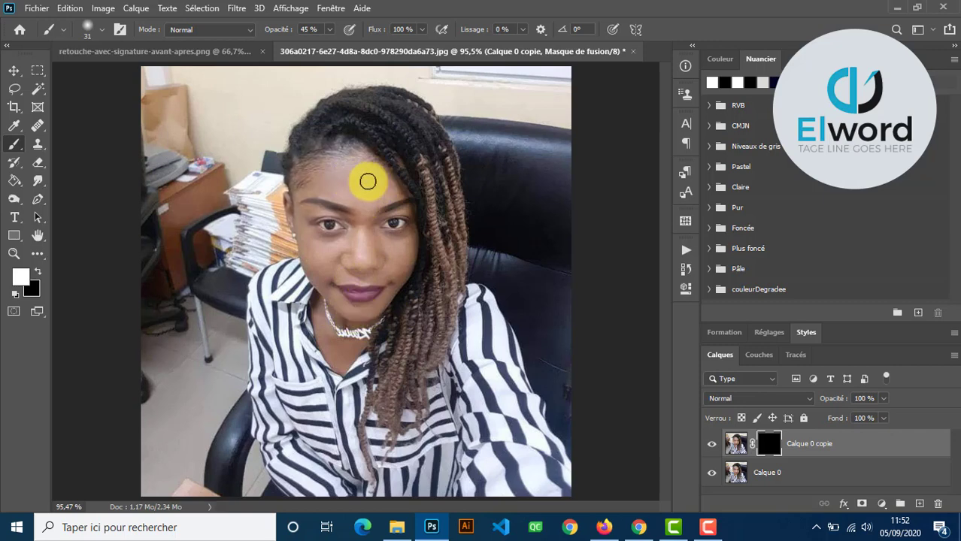
Paint white on the Calque 0 copie mask over the forehead, cheeks, nose and chin, reducing the brush to 21 px for finer areas
mouse_move(374, 178)
mouse_down()
mouse_move(335, 186)
mouse_move(364, 197)
mouse_move(321, 189)
mouse_move(361, 200)
mouse_move(398, 193)
mouse_move(378, 201)
mouse_move(391, 197)
mouse_move(322, 182)
mouse_move(359, 180)
mouse_move(321, 180)
mouse_move(330, 195)
mouse_move(347, 196)
mouse_move(319, 193)
mouse_move(368, 198)
mouse_move(329, 188)
mouse_move(360, 182)
mouse_move(333, 294)
mouse_move(308, 252)
mouse_move(318, 276)
mouse_move(311, 256)
mouse_move(310, 271)
mouse_move(328, 252)
mouse_move(300, 245)
mouse_move(311, 243)
mouse_move(341, 246)
mouse_move(335, 269)
mouse_move(340, 257)
mouse_move(335, 268)
mouse_move(361, 273)
mouse_move(339, 253)
mouse_move(334, 269)
mouse_move(388, 274)
mouse_move(329, 279)
mouse_move(330, 298)
mouse_move(375, 306)
mouse_move(350, 313)
mouse_move(388, 289)
mouse_move(358, 307)
mouse_move(334, 297)
mouse_move(369, 304)
mouse_move(386, 292)
mouse_move(364, 315)
mouse_move(330, 303)
mouse_move(371, 309)
mouse_move(410, 252)
mouse_move(407, 269)
mouse_move(378, 238)
mouse_move(406, 240)
mouse_move(380, 240)
mouse_move(406, 274)
mouse_move(433, 279)
mouse_up()
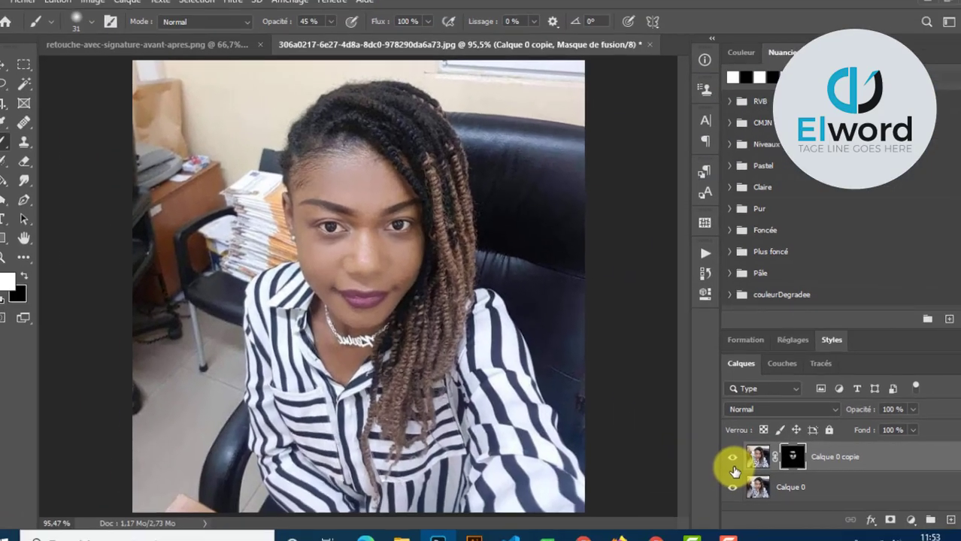
click(712, 452)
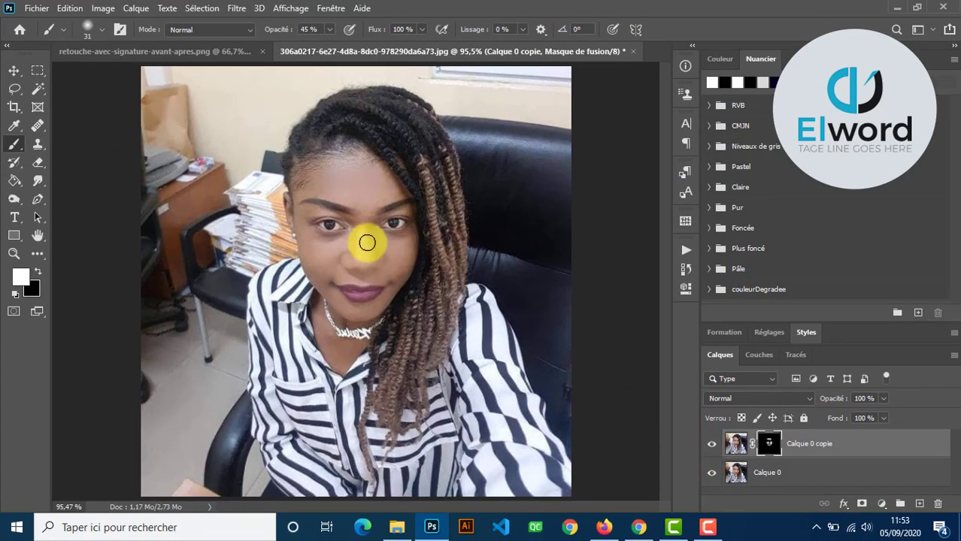
mouse_move(481, 197)
mouse_down()
mouse_move(388, 190)
mouse_move(355, 172)
mouse_move(391, 170)
mouse_move(344, 167)
mouse_move(376, 172)
mouse_move(384, 186)
mouse_move(359, 167)
mouse_move(329, 172)
mouse_move(353, 178)
mouse_move(308, 189)
mouse_move(317, 198)
mouse_move(295, 199)
mouse_move(302, 221)
mouse_up()
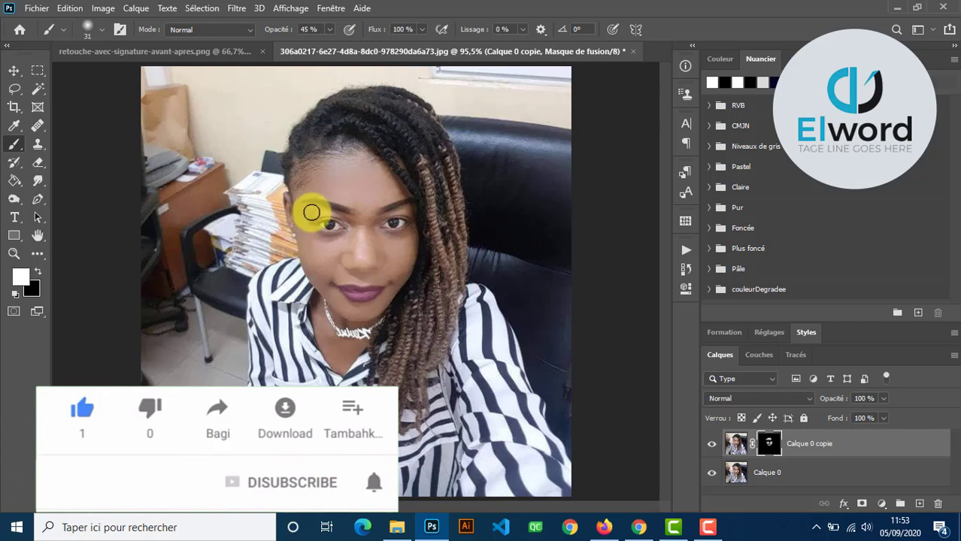
mouse_move(306, 218)
mouse_down()
mouse_move(310, 265)
mouse_move(307, 249)
mouse_move(320, 265)
mouse_move(318, 251)
mouse_move(339, 251)
mouse_move(330, 275)
mouse_move(327, 262)
mouse_move(313, 270)
mouse_move(304, 255)
mouse_move(315, 278)
mouse_move(333, 249)
mouse_move(304, 239)
mouse_move(338, 244)
mouse_move(320, 267)
mouse_move(311, 244)
mouse_move(318, 302)
mouse_move(328, 289)
mouse_move(362, 310)
mouse_move(384, 300)
mouse_move(408, 259)
mouse_move(396, 287)
mouse_move(410, 238)
mouse_move(400, 270)
mouse_move(408, 241)
mouse_move(393, 245)
mouse_move(406, 237)
mouse_move(399, 271)
mouse_move(385, 249)
mouse_move(404, 241)
mouse_move(395, 209)
mouse_move(413, 211)
mouse_move(372, 219)
mouse_move(300, 209)
mouse_move(333, 215)
mouse_move(394, 259)
mouse_move(384, 249)
mouse_move(399, 238)
mouse_move(362, 224)
mouse_up()
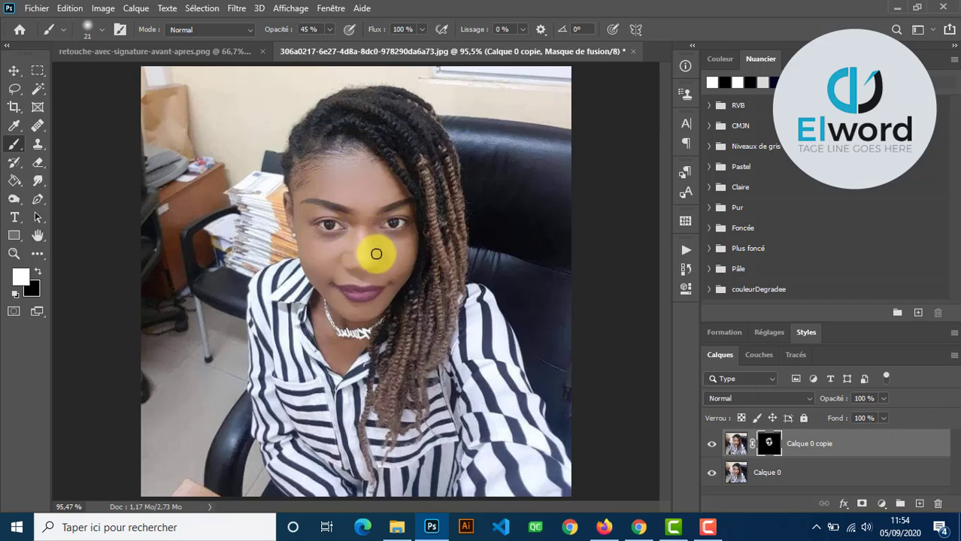
drag(359, 243, 360, 246)
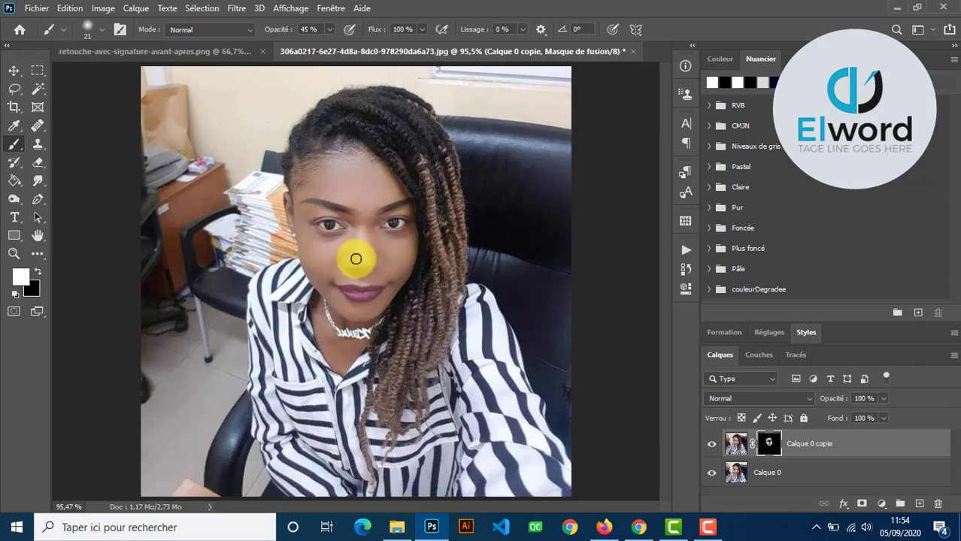
mouse_move(381, 261)
mouse_down()
mouse_move(358, 237)
mouse_move(349, 264)
mouse_move(401, 264)
mouse_move(364, 256)
mouse_move(420, 291)
mouse_move(370, 299)
mouse_move(396, 296)
mouse_move(352, 294)
mouse_move(348, 282)
mouse_move(363, 281)
mouse_move(372, 332)
mouse_move(372, 311)
mouse_move(340, 294)
mouse_move(354, 291)
mouse_move(359, 306)
mouse_move(329, 290)
mouse_up()
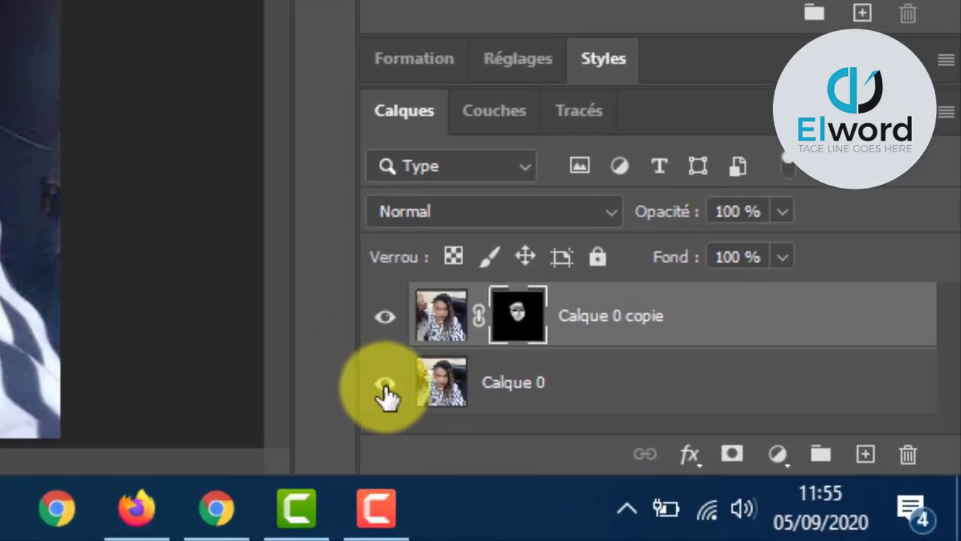
Temporarily hide Calque 0 to inspect the masked face area on its own, and show the layer again
click(385, 391)
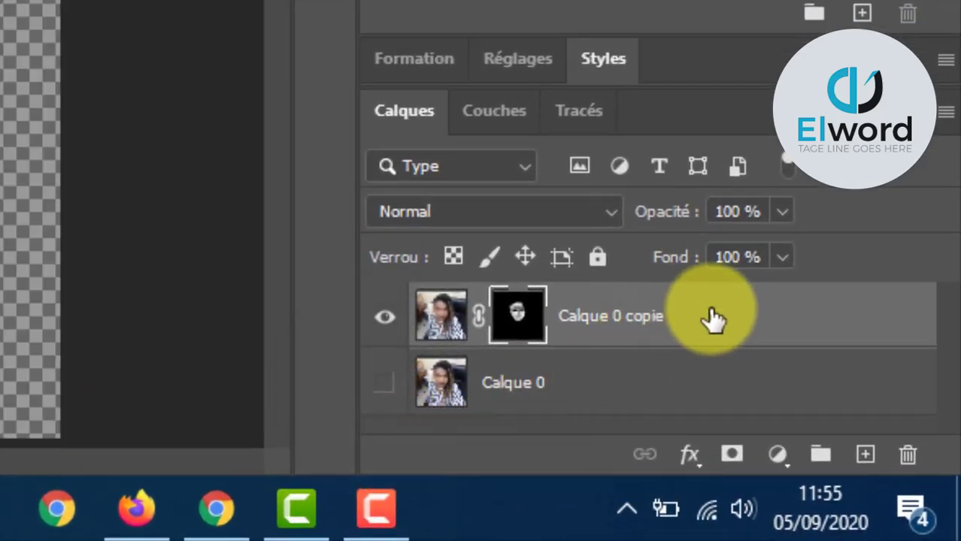
click(761, 319)
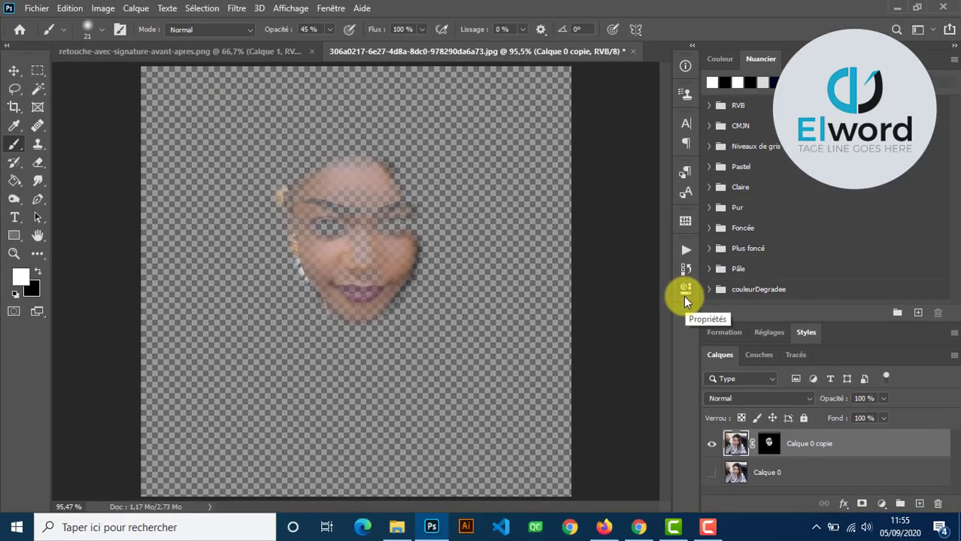
click(712, 472)
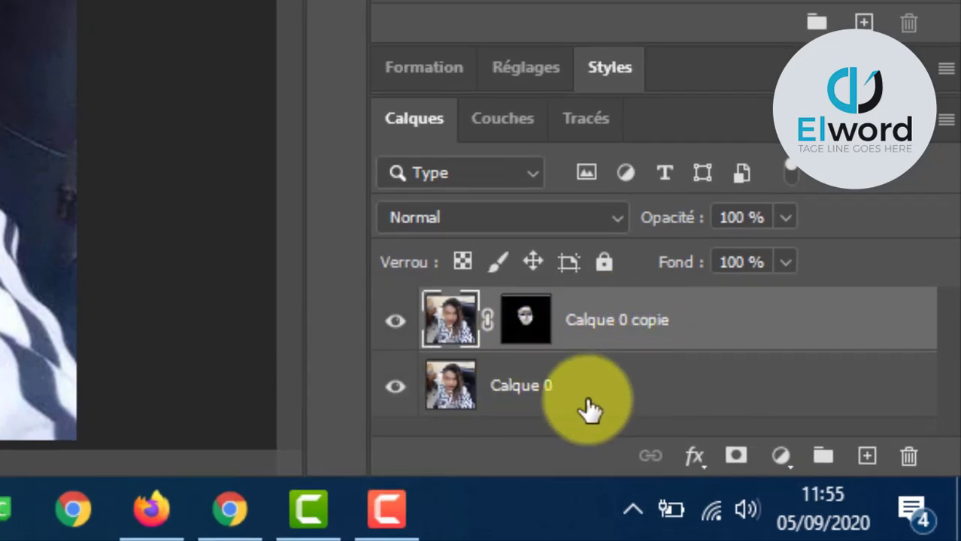
Duplicate Calque 0 directly beneath the masked Calque 0 copie layer
click(560, 387)
key(ctrl+j)
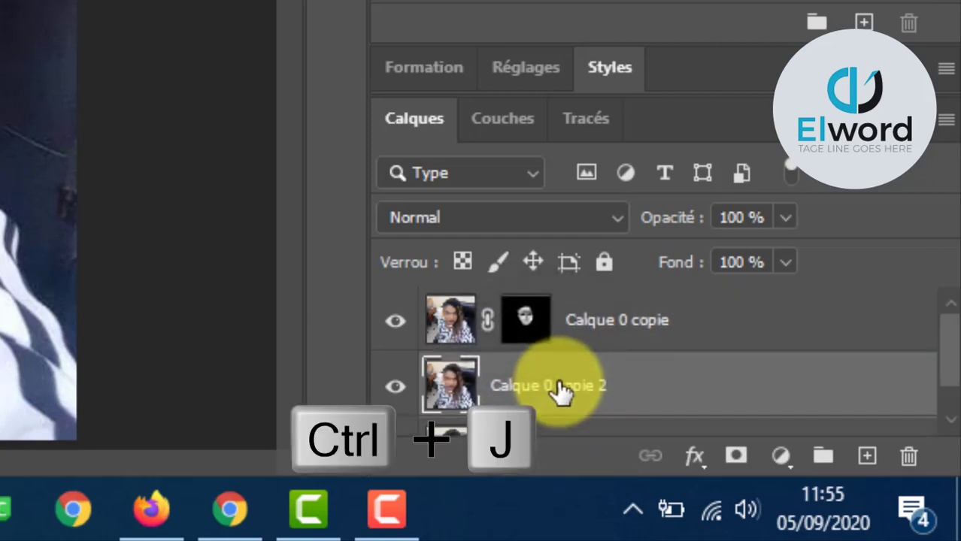
drag(949, 346, 960, 392)
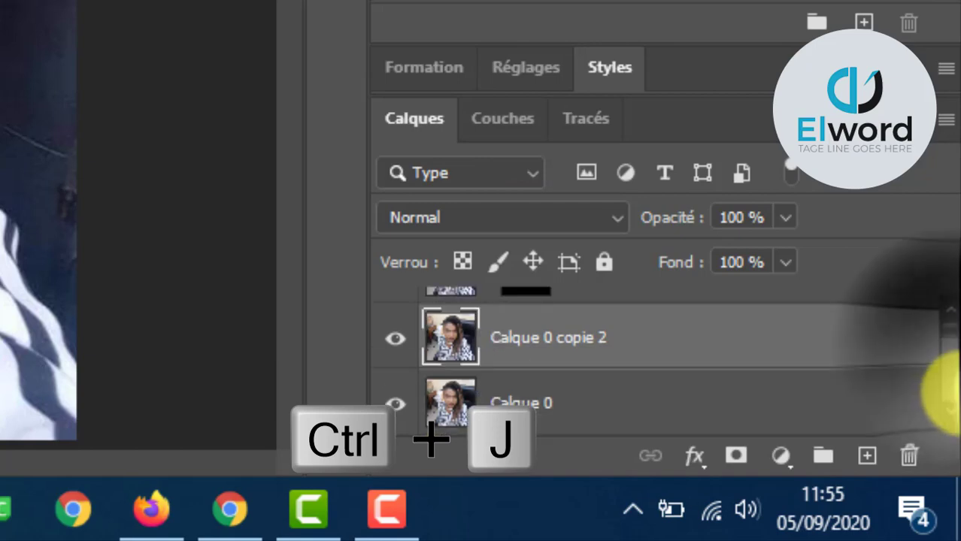
With Calque 0 copie 2 temporarily hidden, examine the before-and-after reference in retouche-avec-signature-avant-apres.png and return to the portrait
click(394, 343)
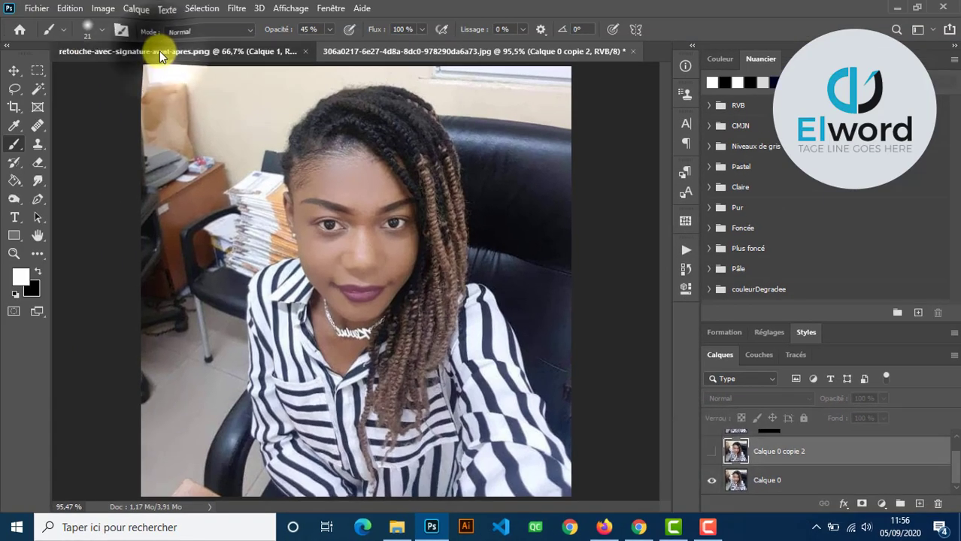
click(160, 51)
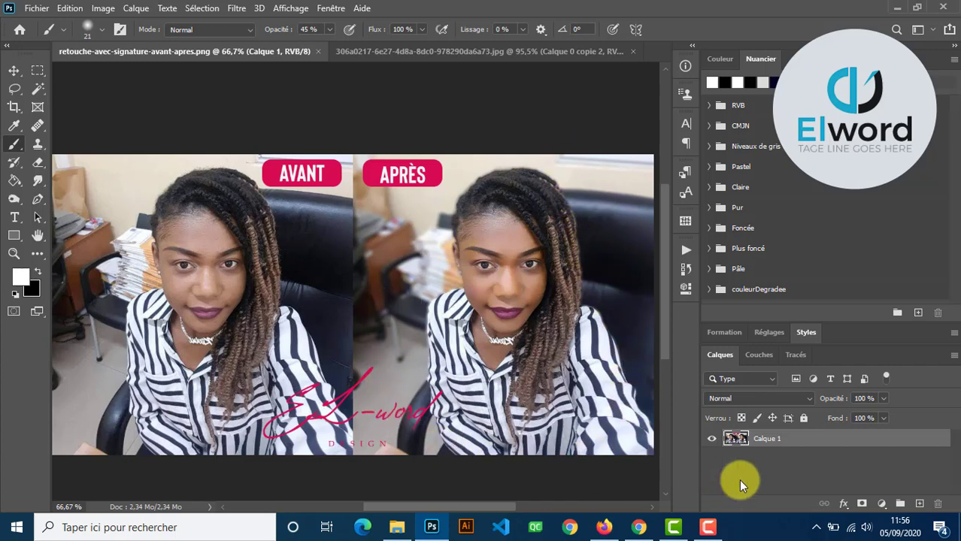
click(429, 57)
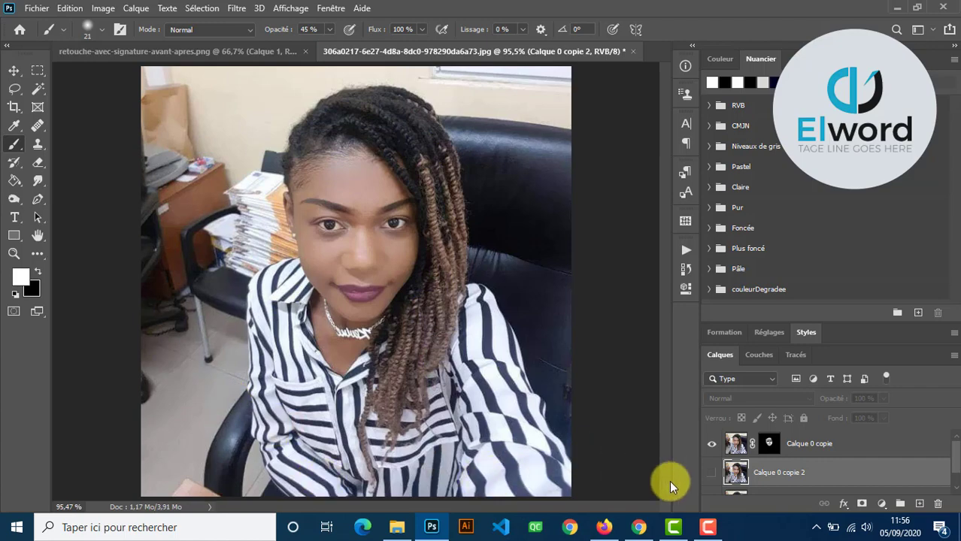
click(711, 473)
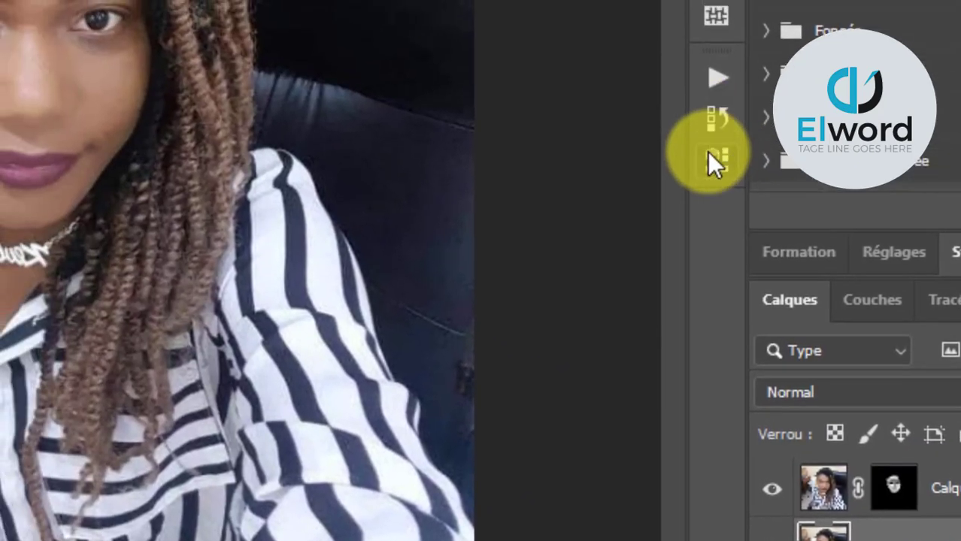
Remove the background from Calque 0 copie 2, and hide Calque 0 copie and Calque 0 to isolate the cutout
click(710, 157)
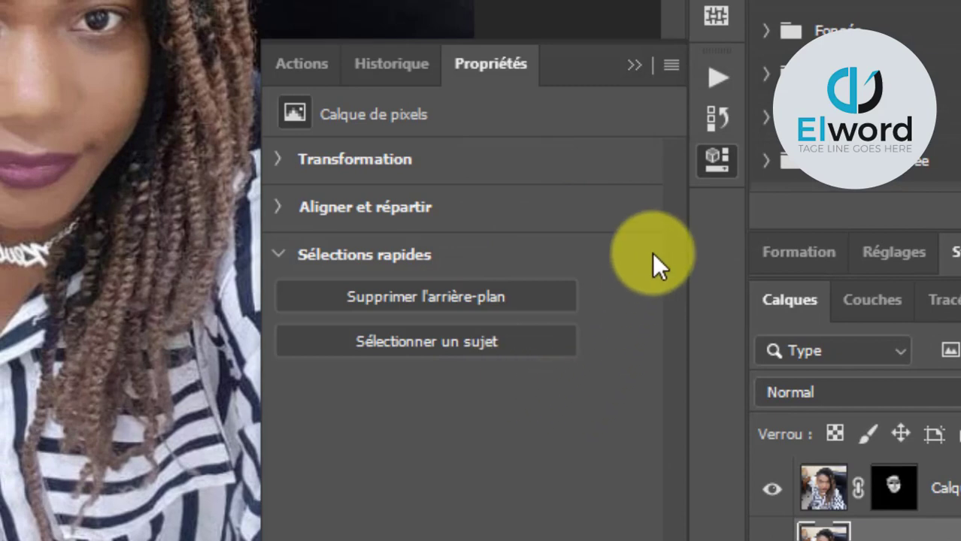
click(534, 295)
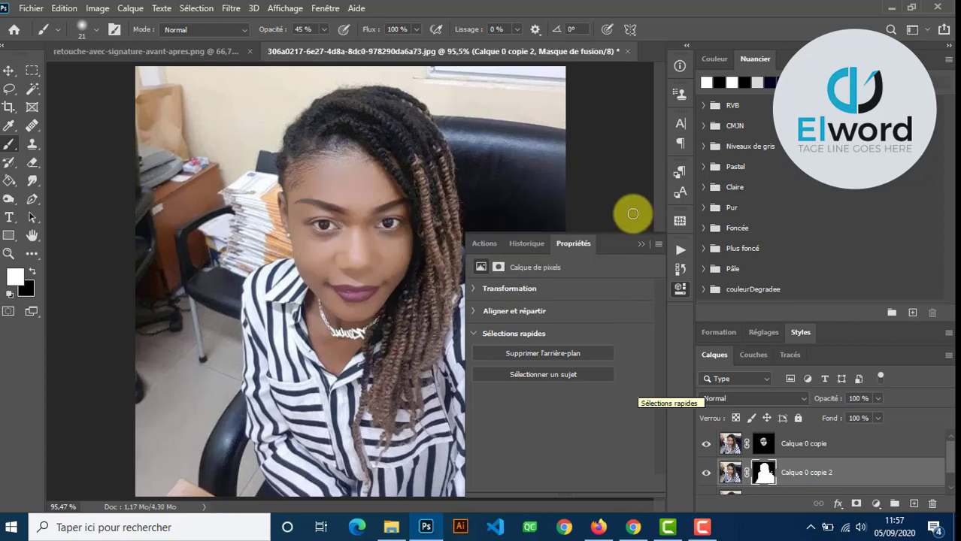
click(706, 444)
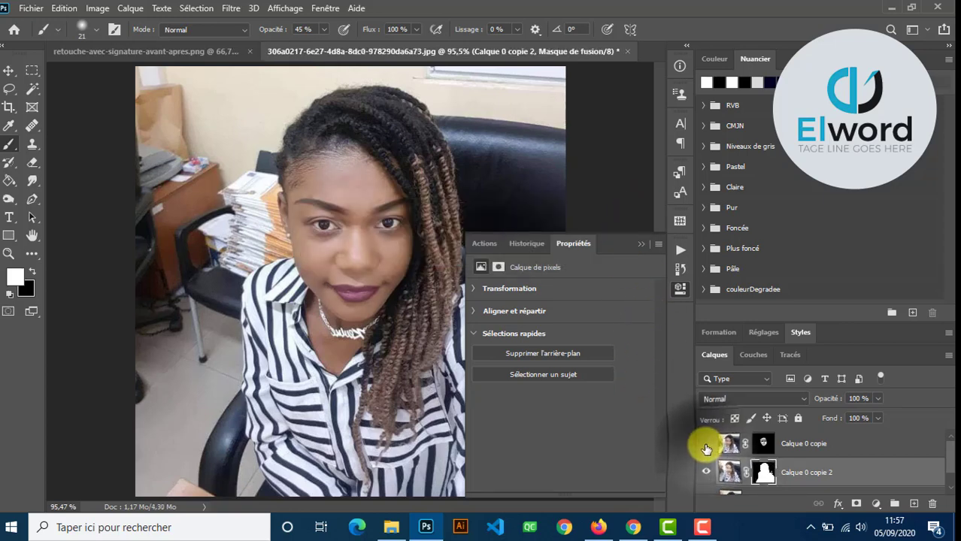
click(642, 243)
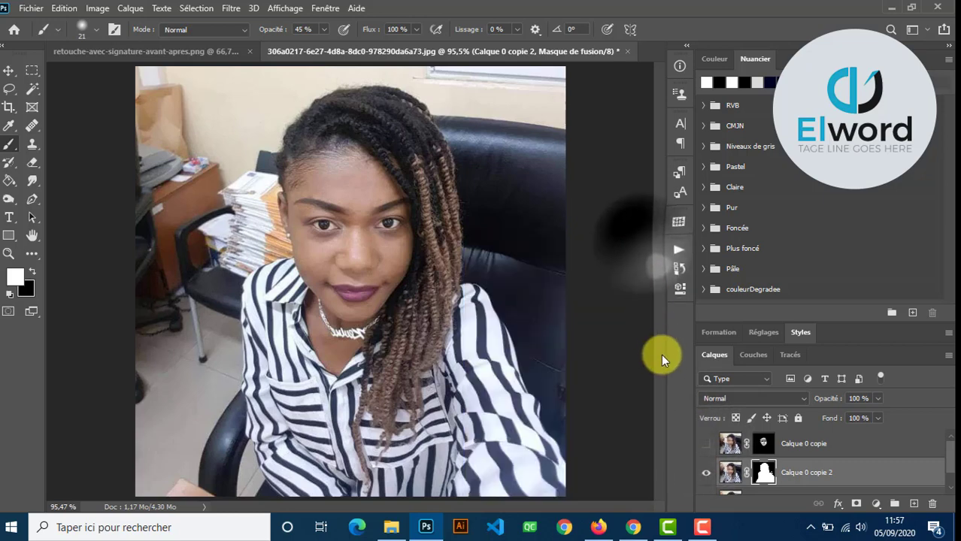
scroll(953, 451, down, 1)
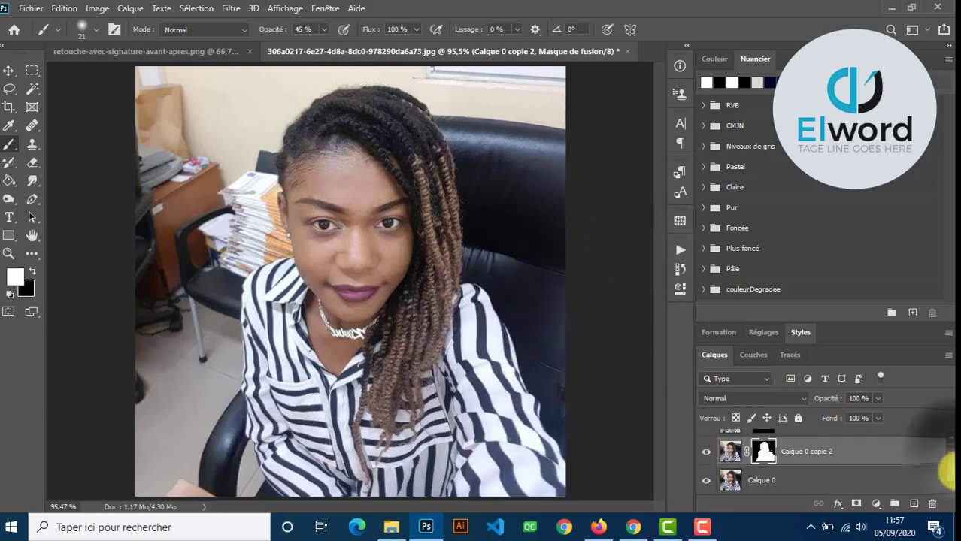
click(706, 482)
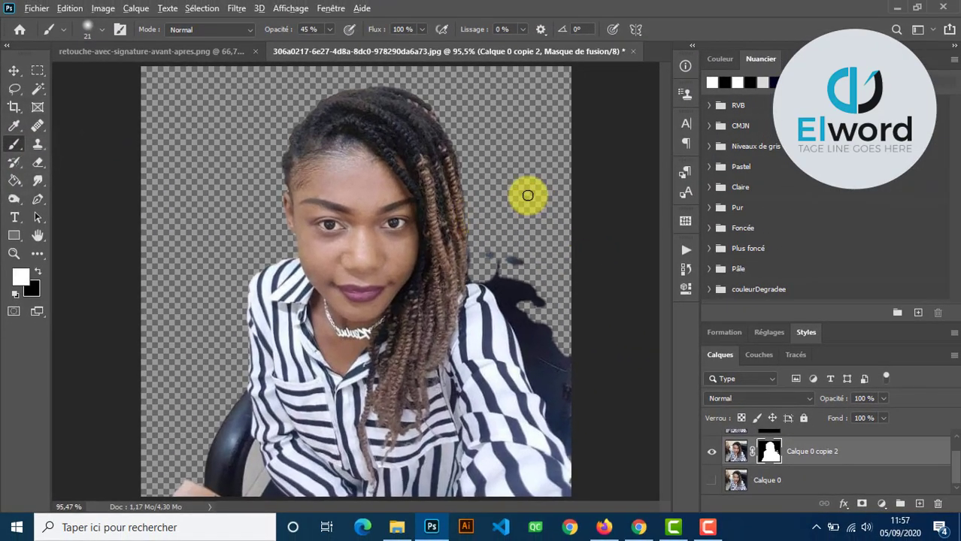
Set the mask brush to Arrondi net, 60 px, at 100 % opacity, and try a white stroke on the chair remnant beside the hair
drag(529, 197, 543, 201)
right_click(505, 147)
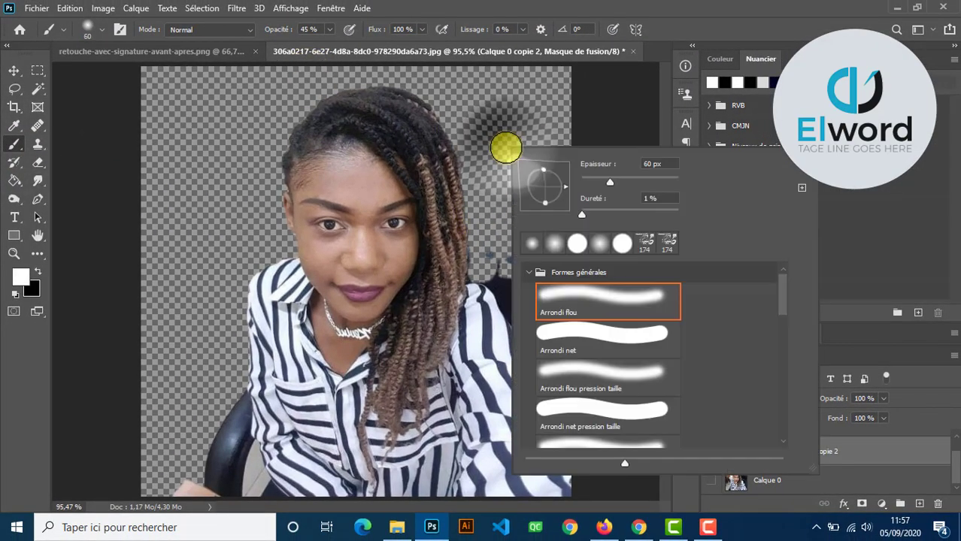
click(607, 334)
click(646, 9)
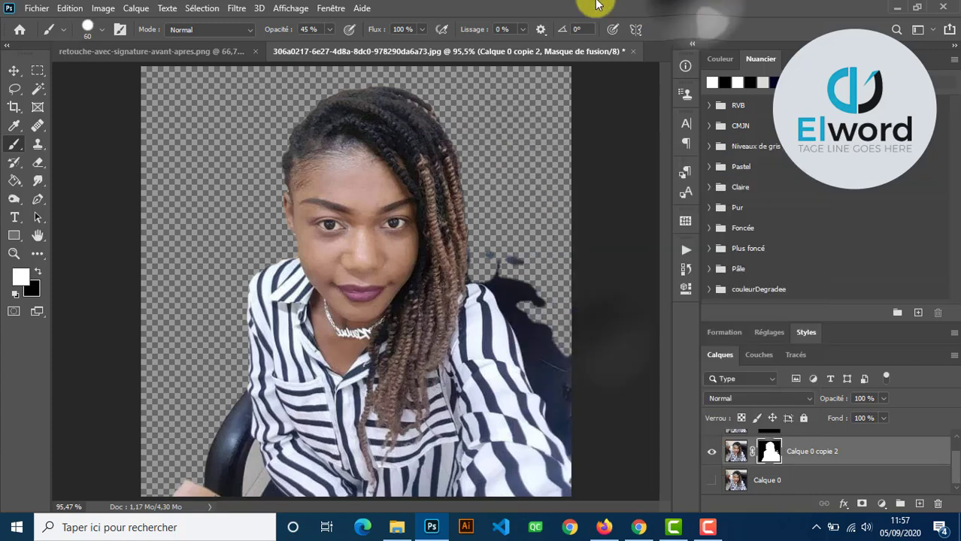
drag(272, 30, 440, 33)
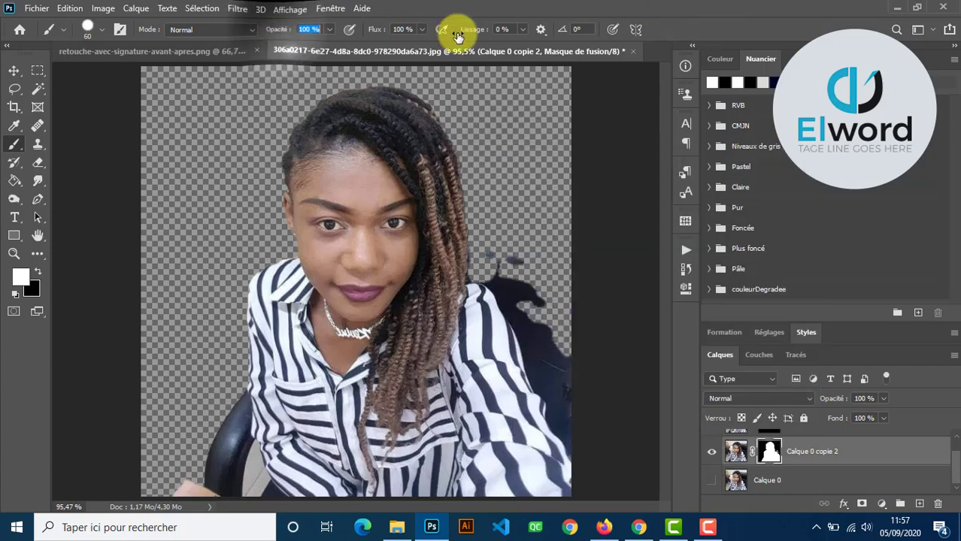
mouse_move(519, 254)
mouse_down()
mouse_move(530, 283)
mouse_move(535, 236)
mouse_move(564, 252)
mouse_up()
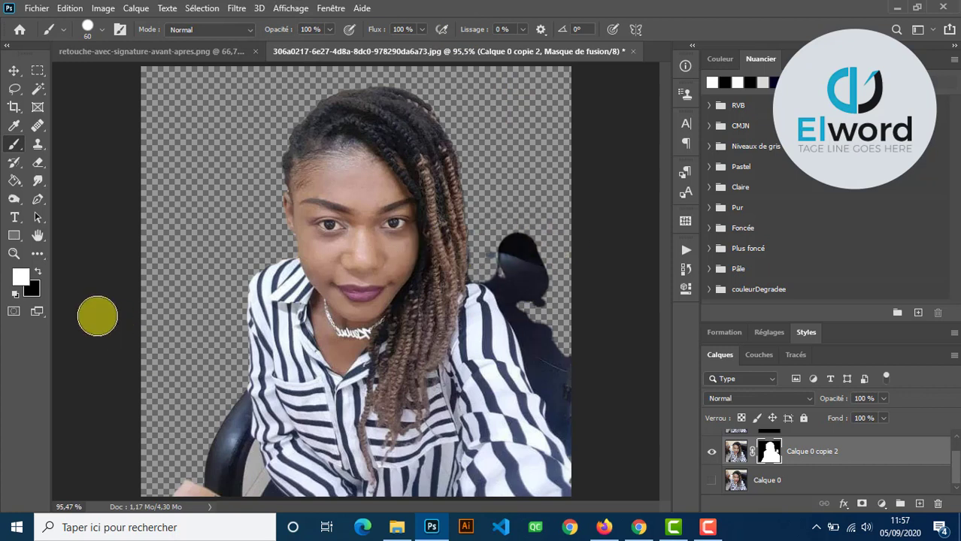
Paint black on the Calque 0 copie 2 mask to erase the chair remnants beside the braids and along the outstretched arm
click(38, 272)
mouse_move(553, 270)
mouse_down()
mouse_move(533, 230)
mouse_move(544, 287)
mouse_move(525, 233)
mouse_move(516, 289)
mouse_move(553, 369)
mouse_move(555, 338)
mouse_move(569, 404)
mouse_up()
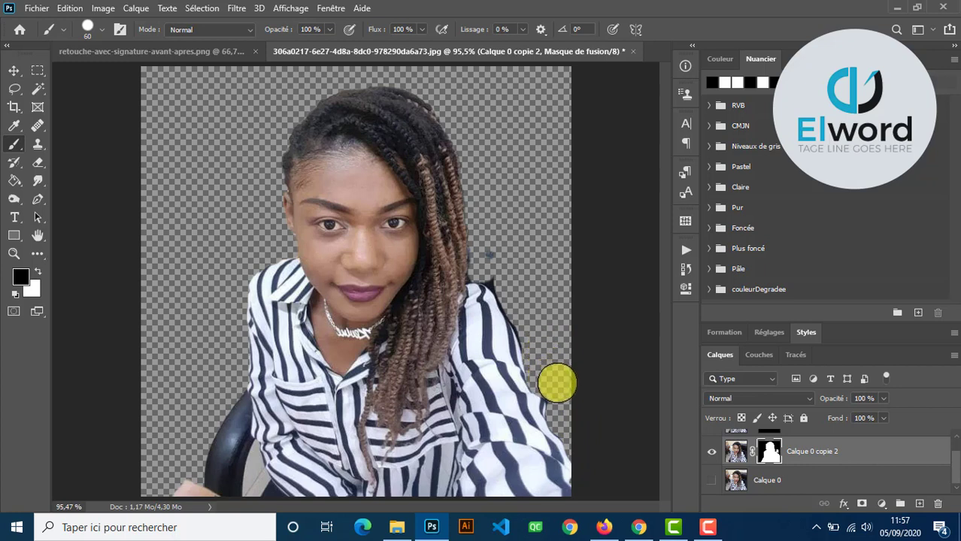
drag(503, 245, 501, 272)
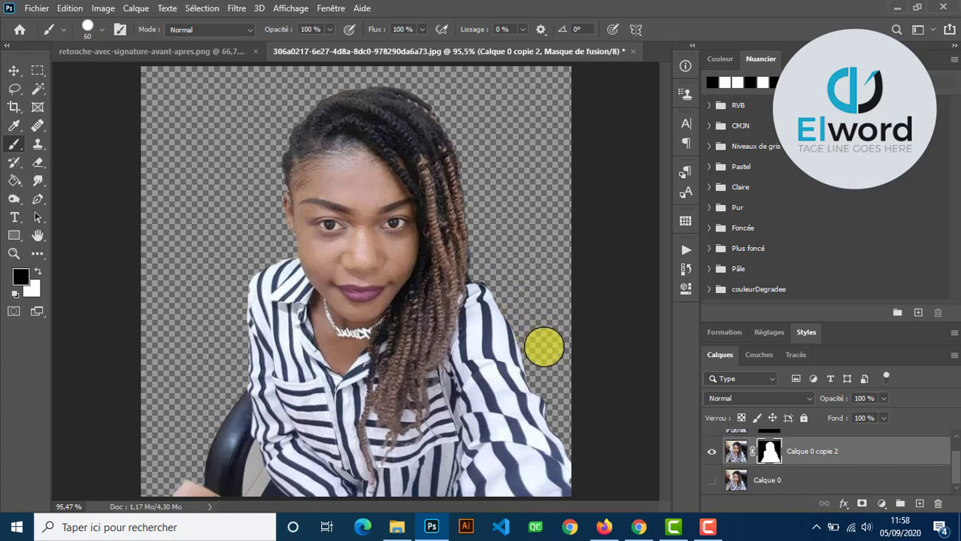
click(488, 257)
click(488, 253)
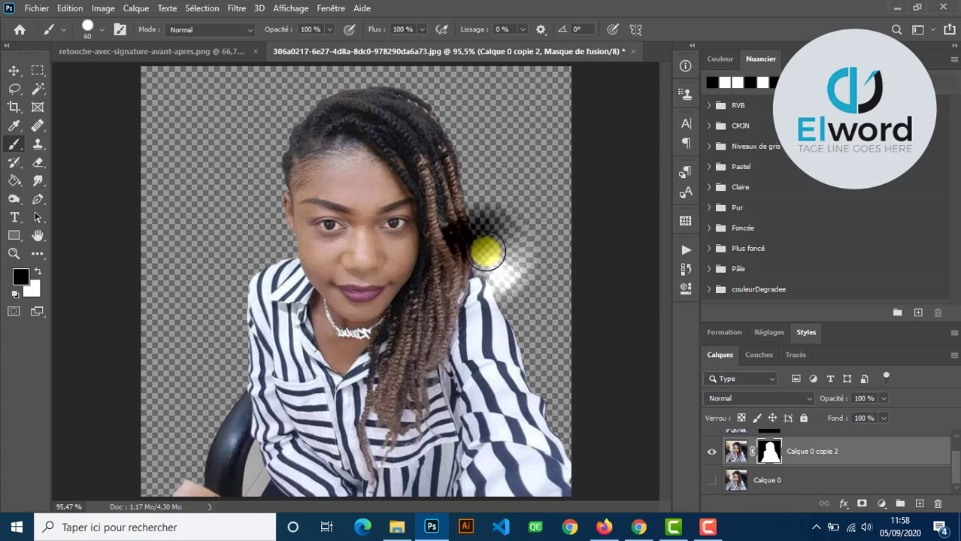
Paint black on the Calque 0 copie 2 mask to remove the chair armrest and floor beside the lower-left sleeve
mouse_move(201, 436)
mouse_down()
mouse_move(208, 395)
mouse_move(222, 446)
mouse_move(191, 484)
mouse_move(181, 482)
mouse_move(243, 498)
mouse_move(221, 488)
mouse_move(231, 473)
mouse_move(223, 413)
mouse_up()
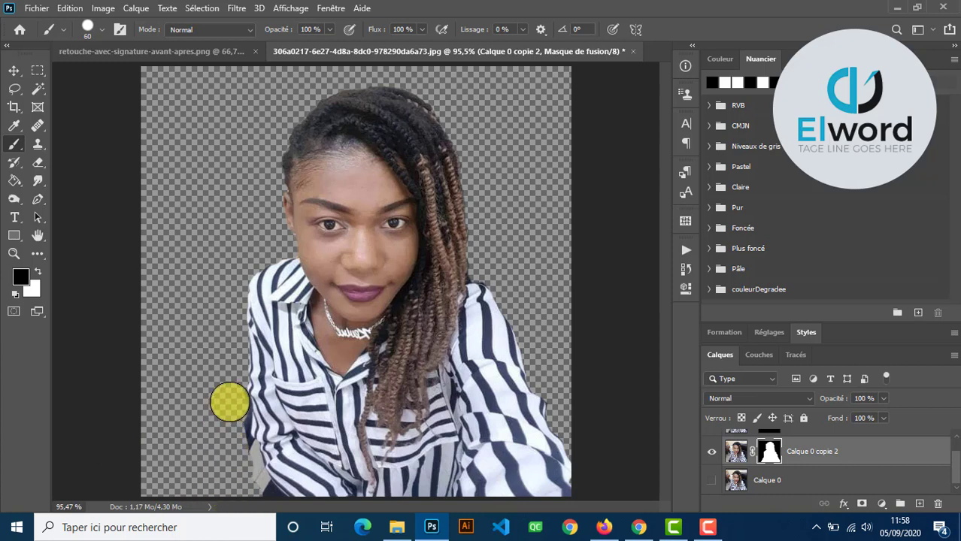
drag(231, 415, 228, 435)
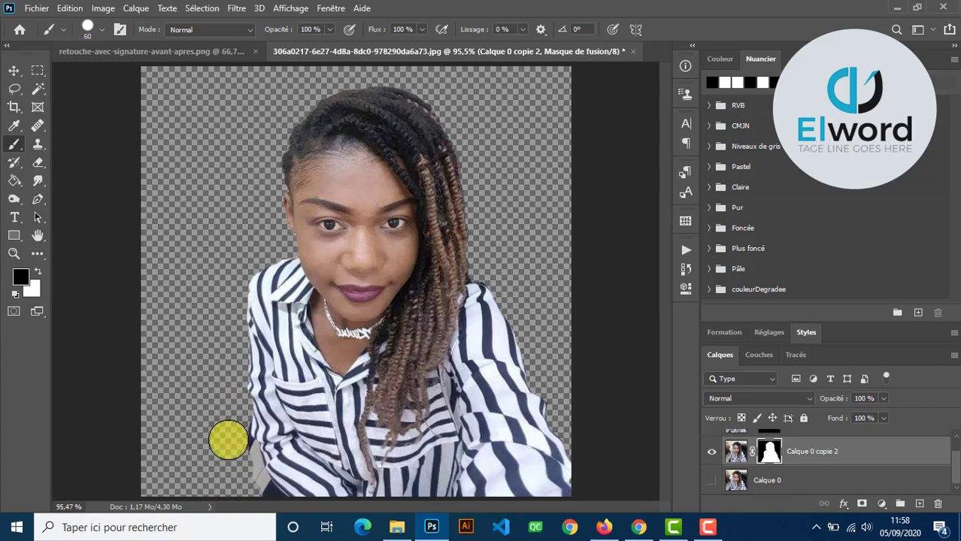
drag(240, 469, 246, 483)
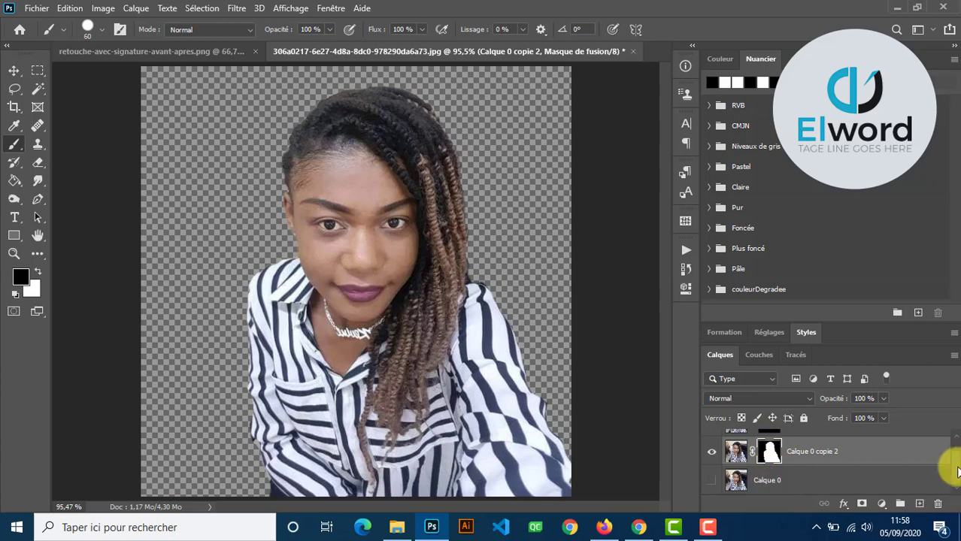
Show Calque 0 and Calque 0 copie again, and convert Calque 0 to a smart object
drag(957, 471, 957, 461)
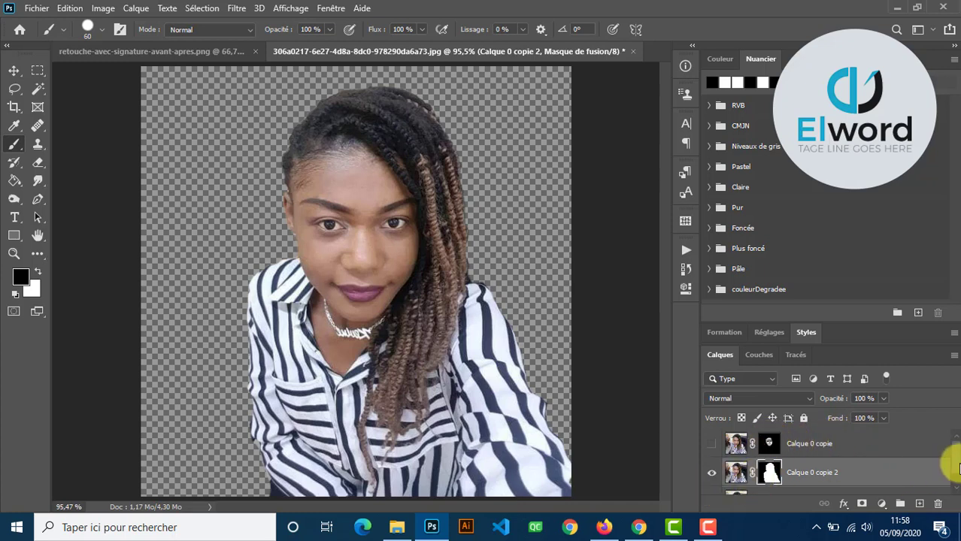
drag(956, 456, 957, 474)
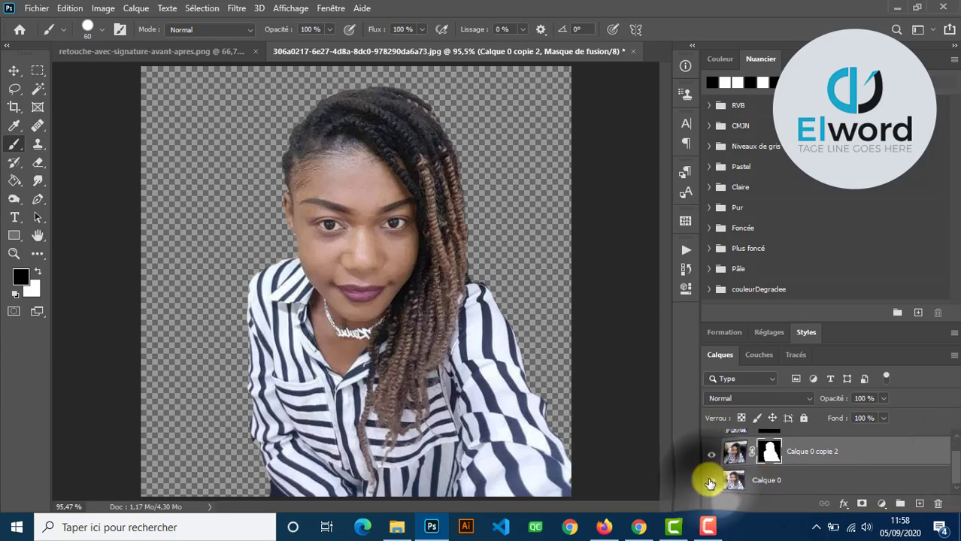
click(712, 480)
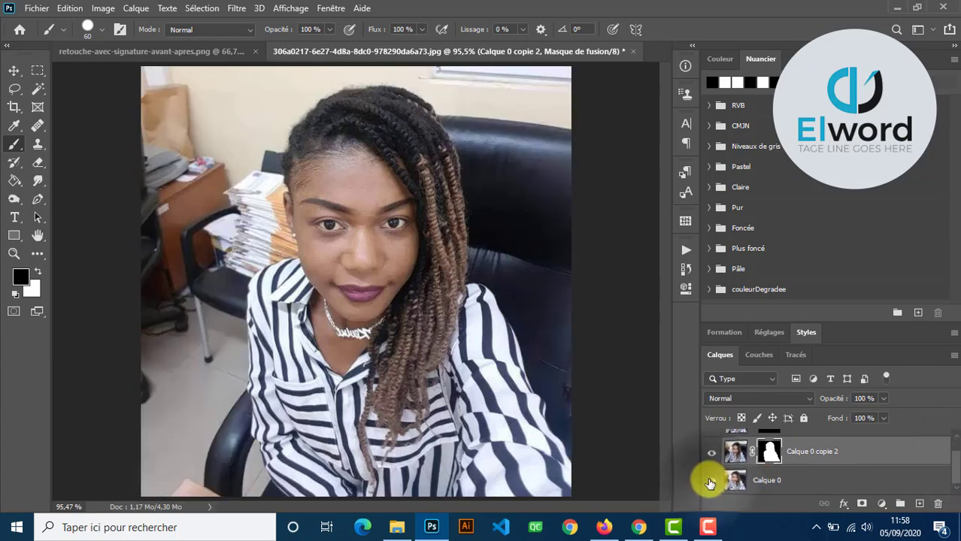
click(797, 483)
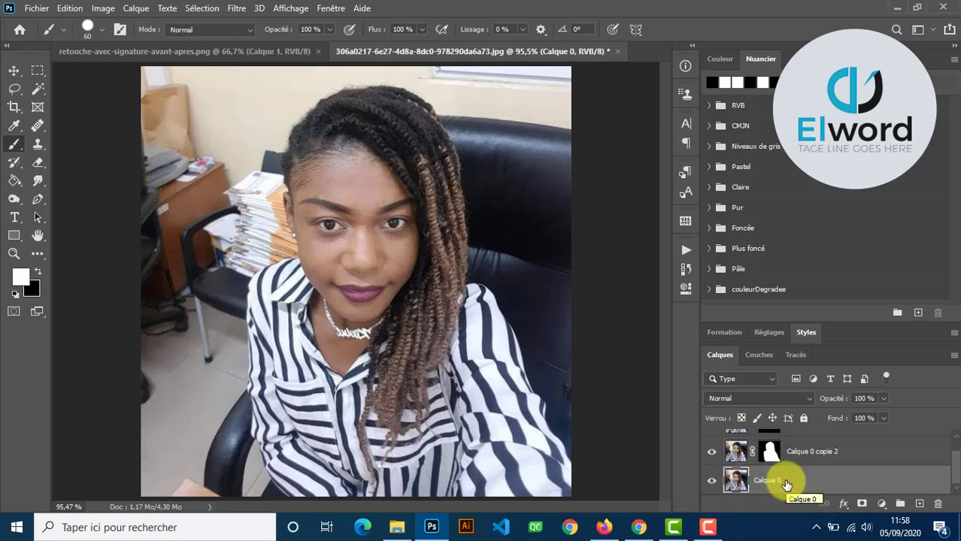
right_click(787, 485)
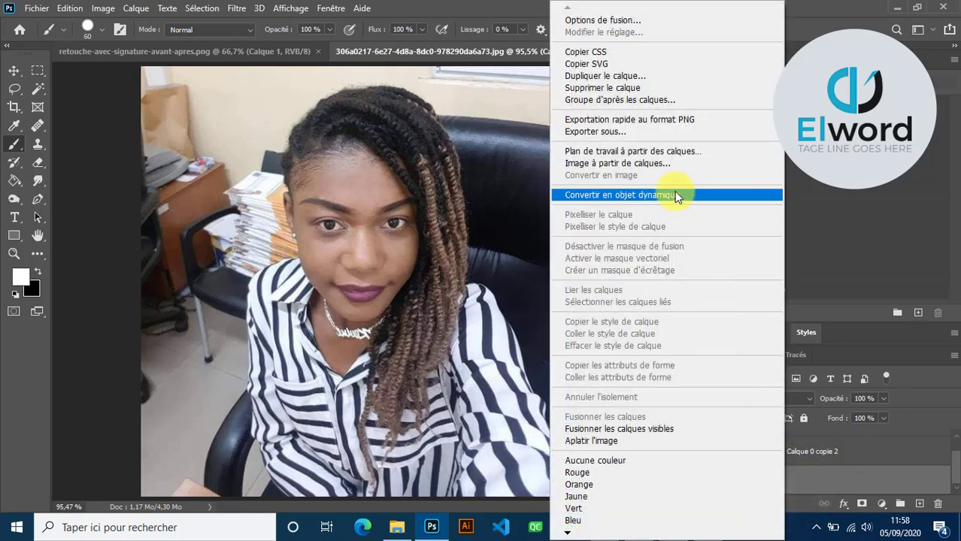
click(677, 196)
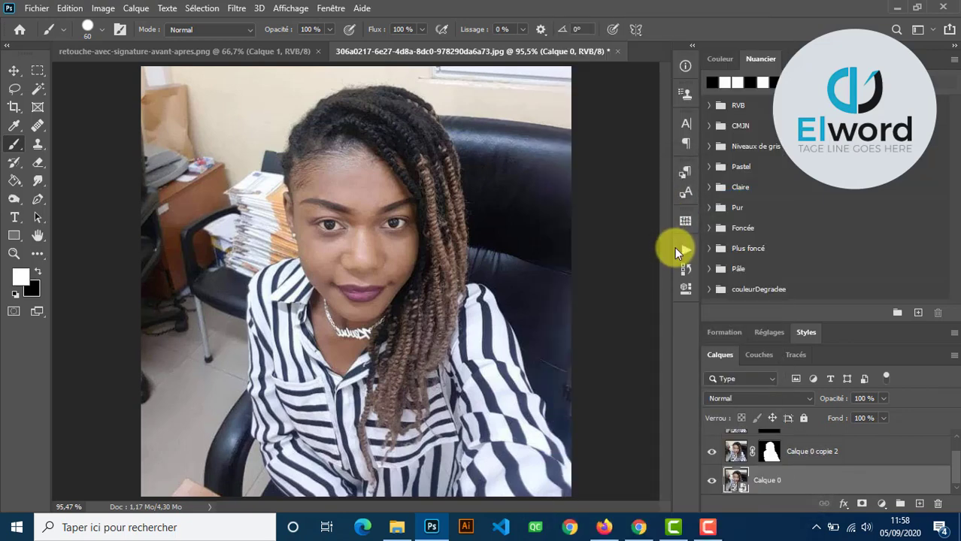
scroll(940, 451, up, 1)
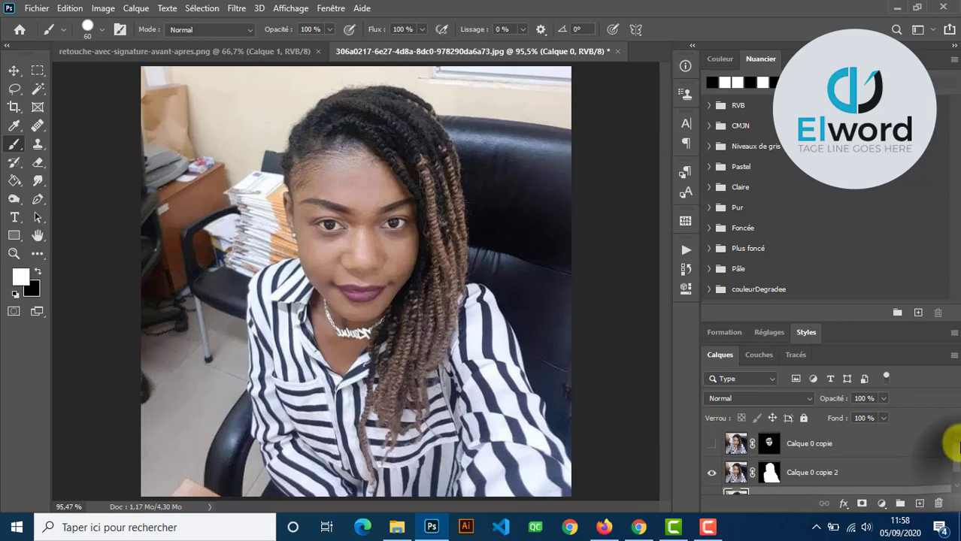
click(710, 445)
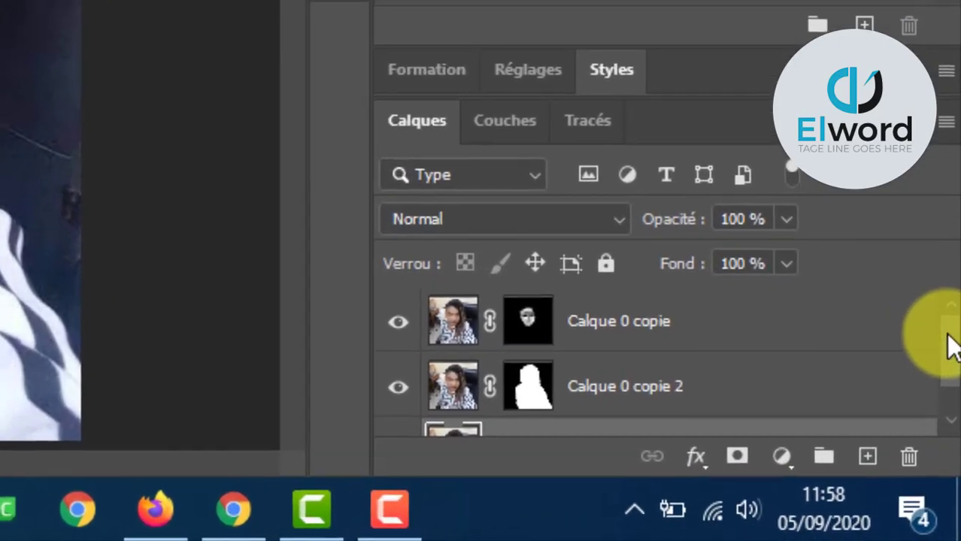
Start the Field Blur filter (Flou de profondeur de champ) on Calque 0
drag(953, 407, 958, 442)
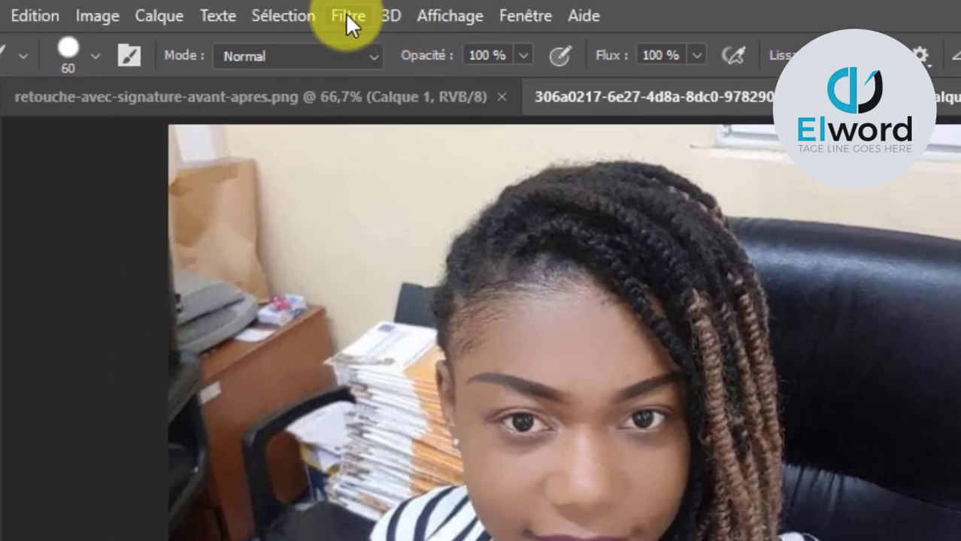
click(339, 10)
mouse_move(460, 391)
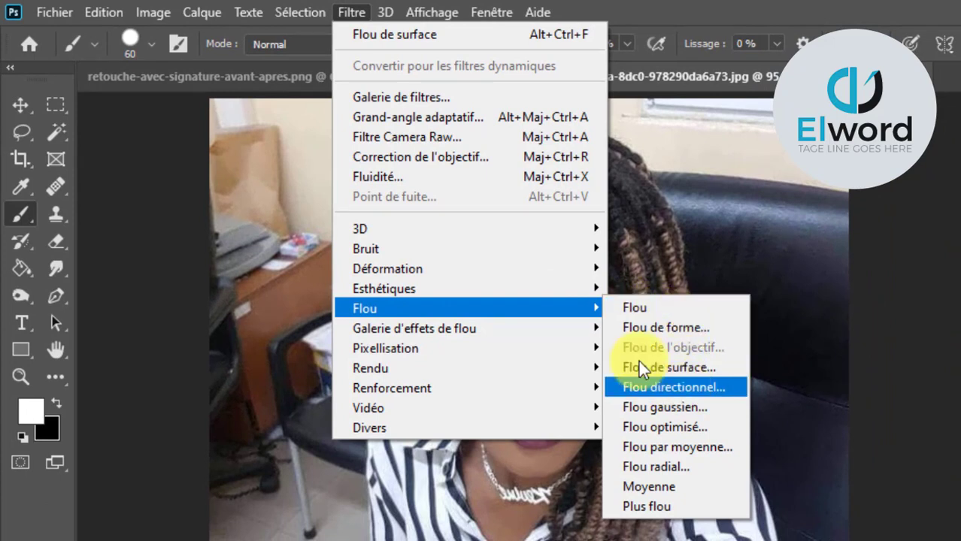
mouse_move(486, 330)
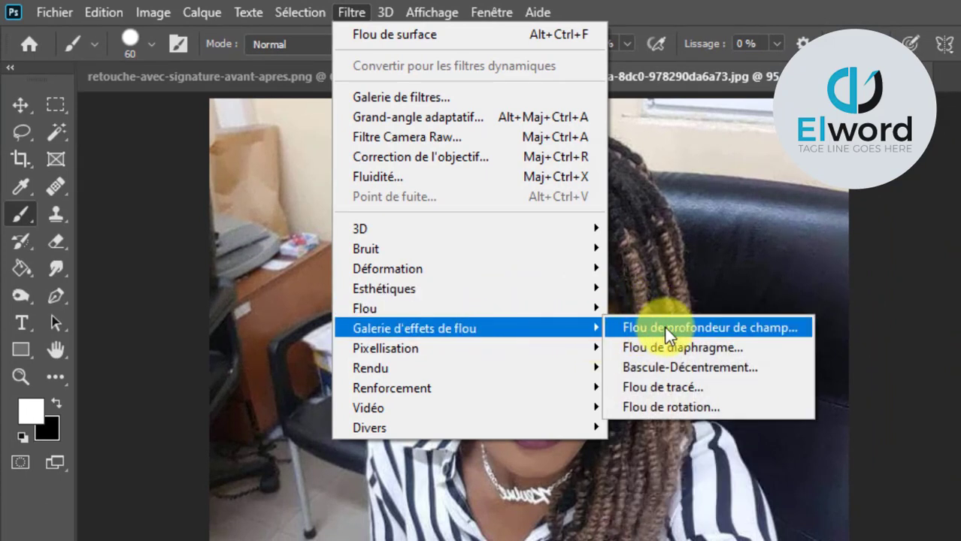
click(706, 330)
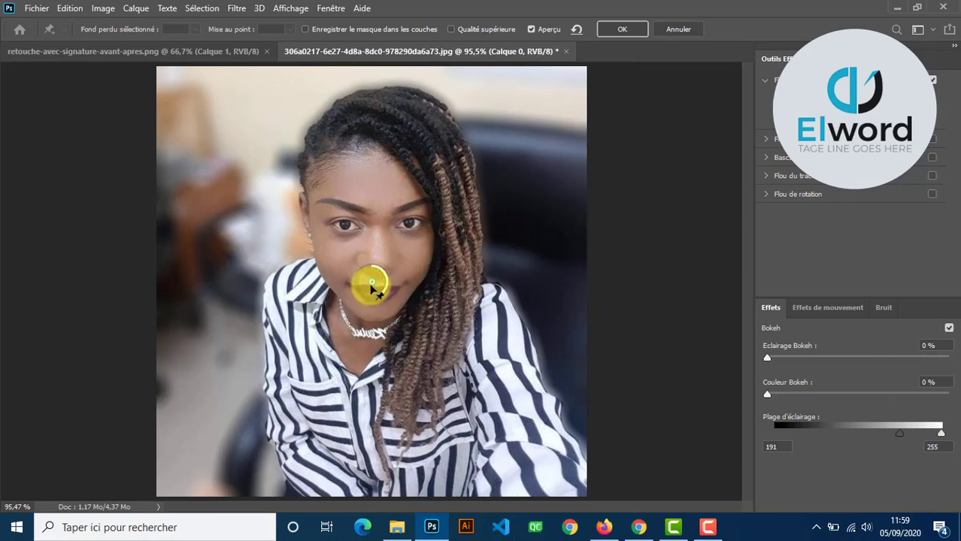
Move the blur pin from the face to the wall in the photo's upper-right corner and reduce its blur to nothing
drag(371, 284, 433, 215)
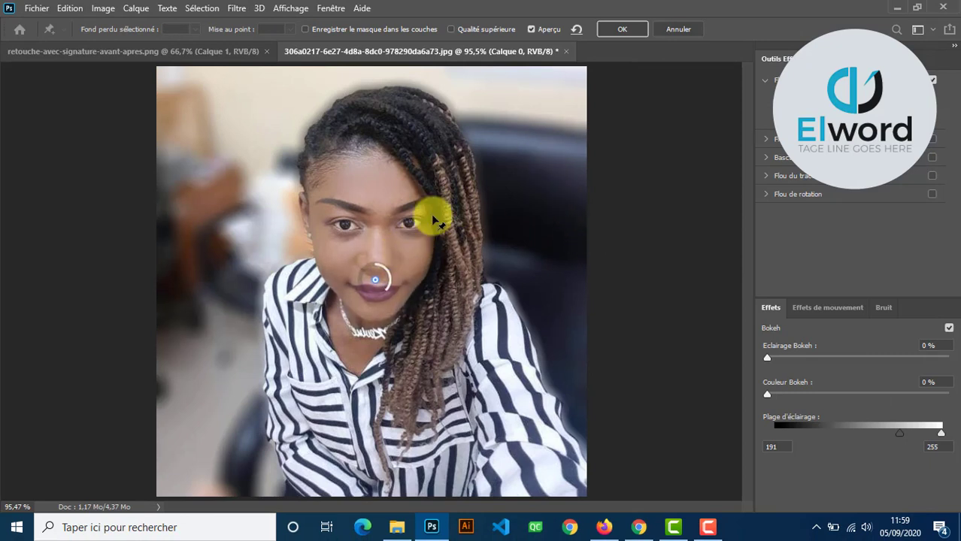
drag(472, 158, 529, 108)
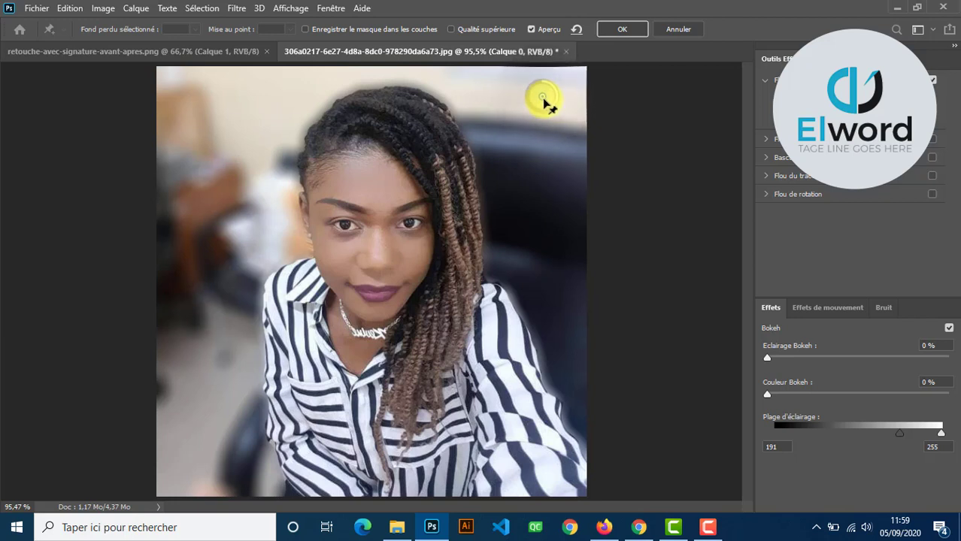
drag(543, 99, 547, 106)
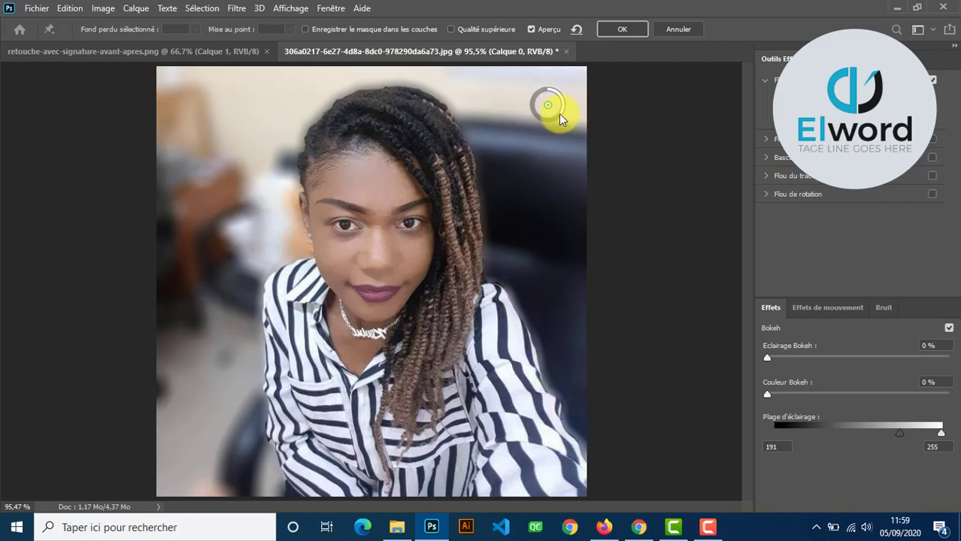
drag(560, 119, 566, 103)
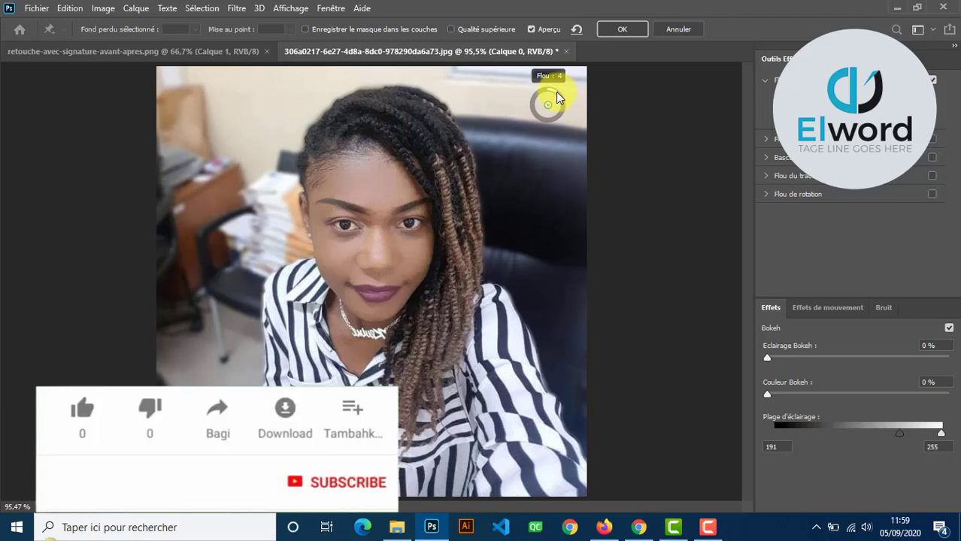
drag(557, 92, 554, 91)
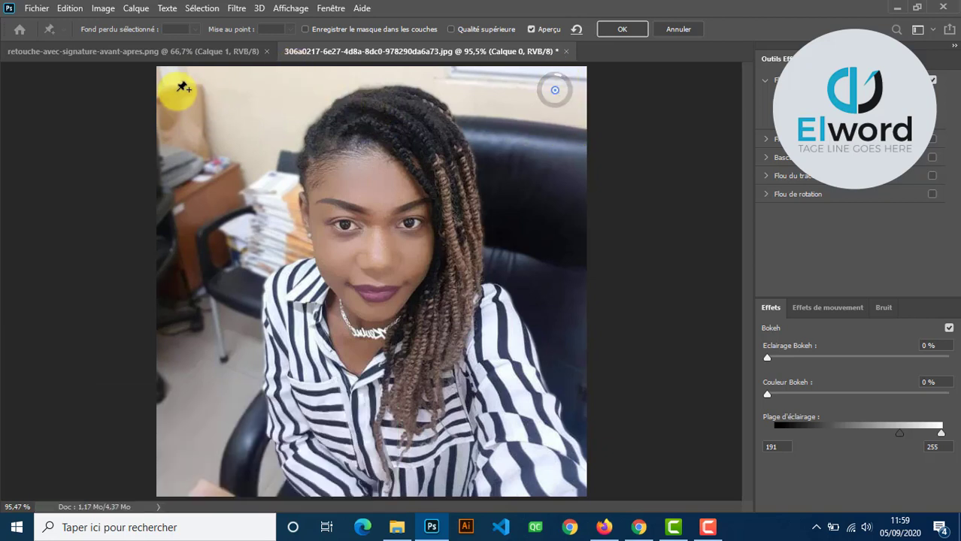
Add a blur pin on the wall in the photo's upper-left corner and reduce its blur to about 6
click(188, 92)
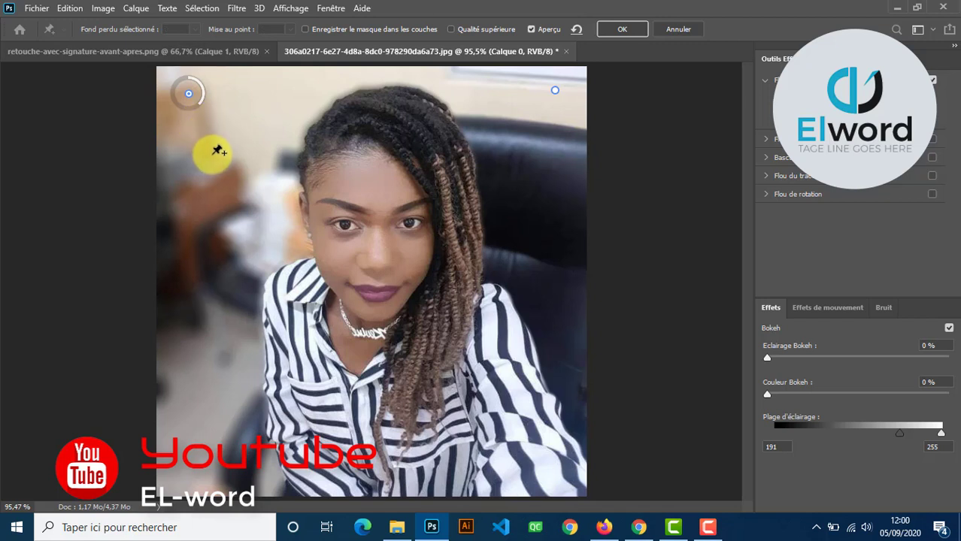
drag(200, 101, 208, 95)
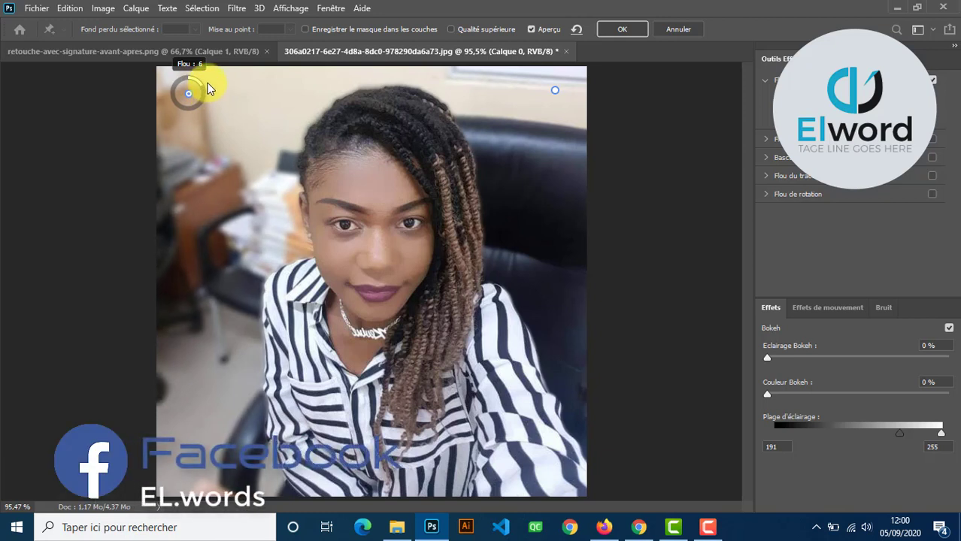
drag(209, 89, 209, 89)
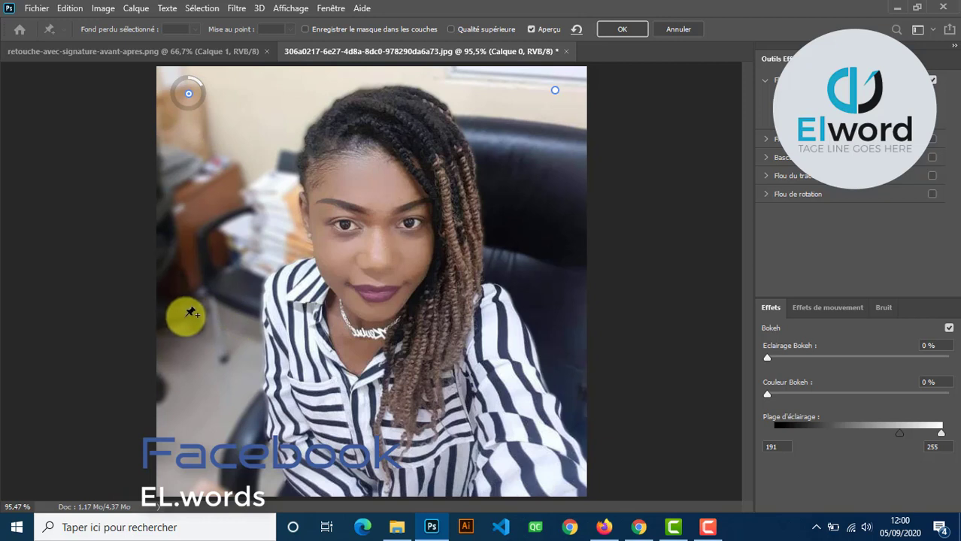
Add blur pins beside the background office chair and on the floor in the photo's lower-left corner, each with a blur of 2
click(203, 307)
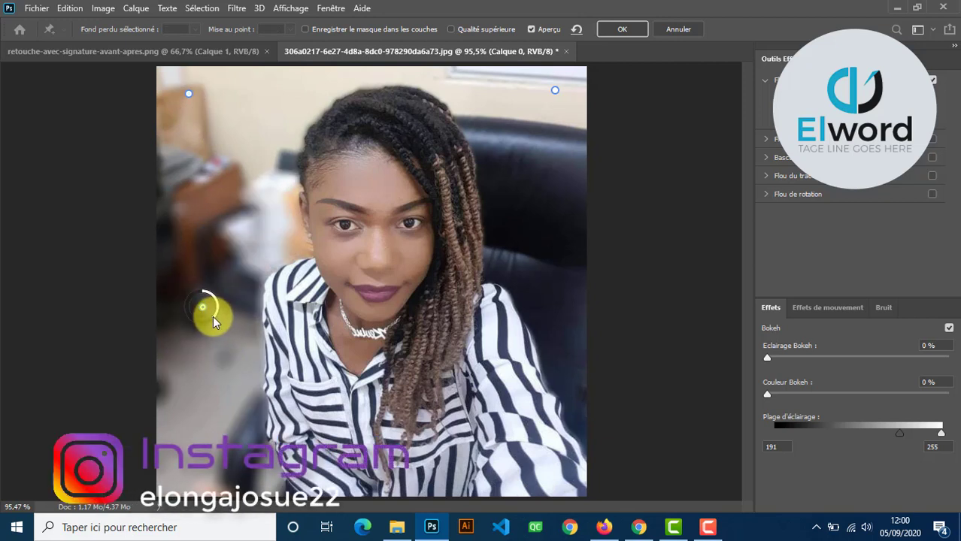
drag(215, 314, 211, 288)
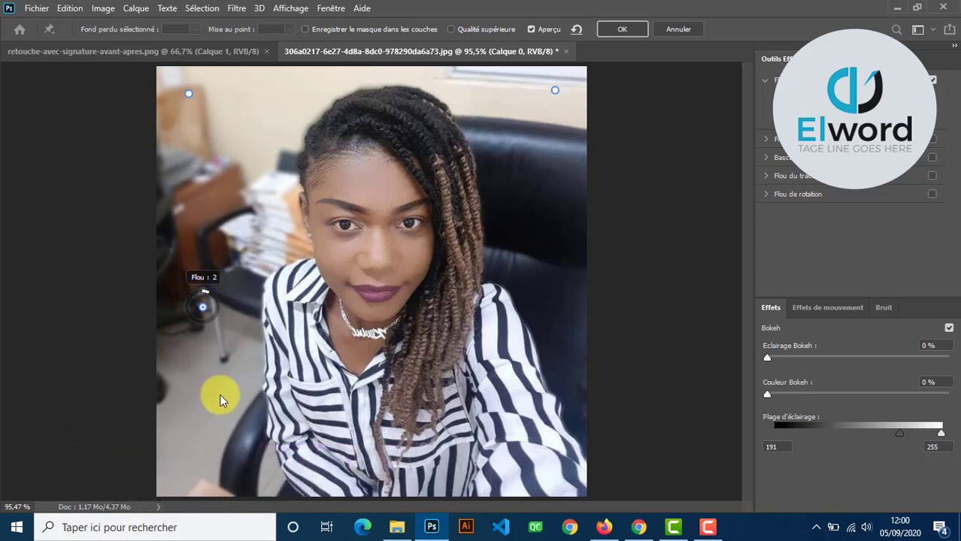
click(202, 460)
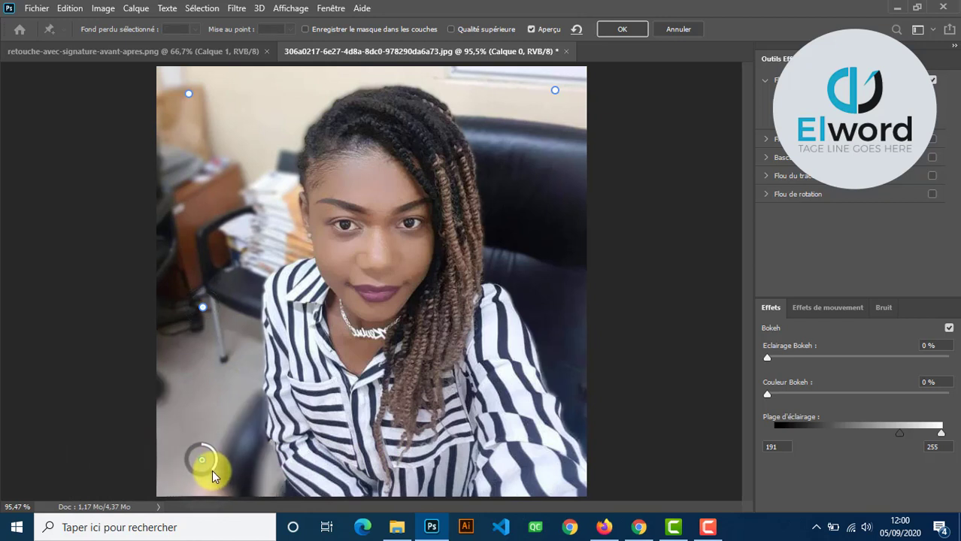
drag(212, 470, 202, 442)
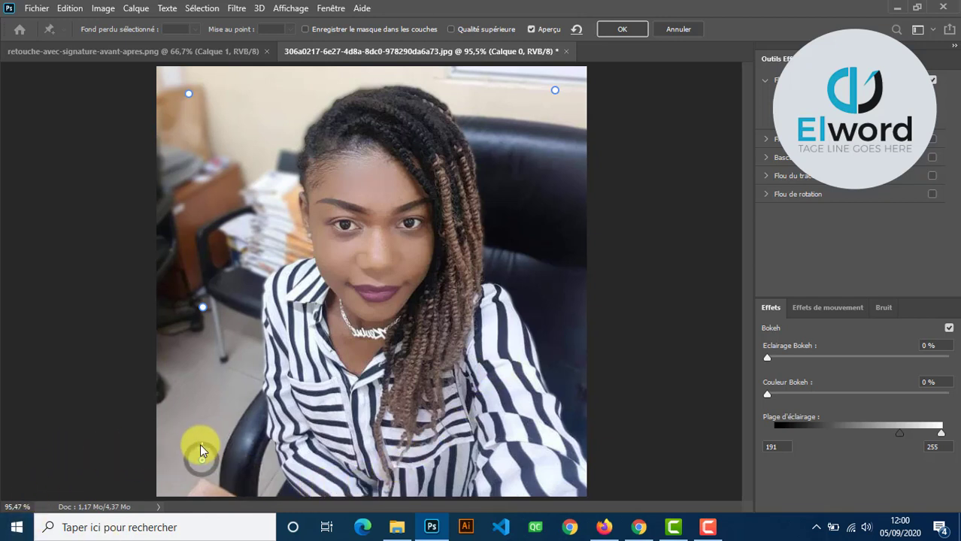
drag(201, 445, 206, 449)
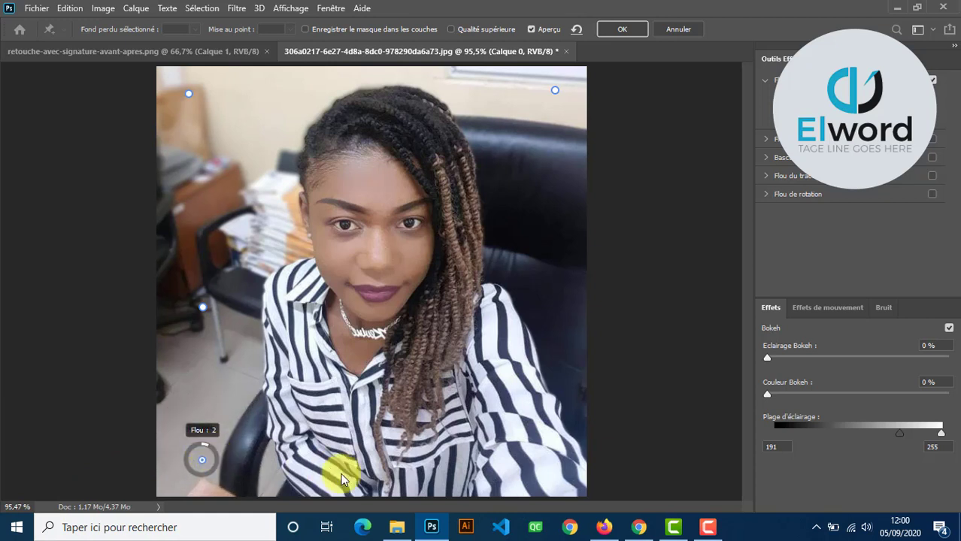
Add a blur pin with a blur of 1 just above the hair and another with a blur of 2 on the black chair beside her arm
click(374, 78)
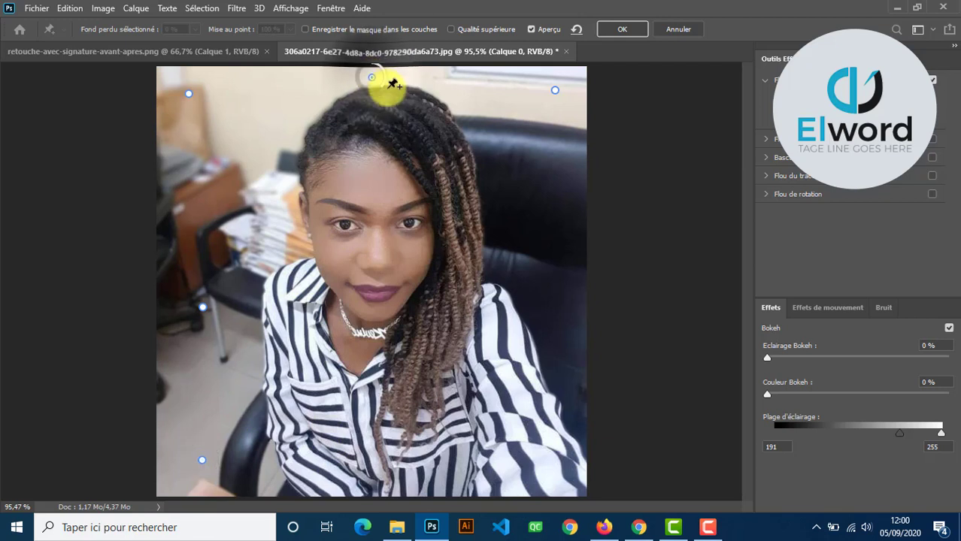
drag(381, 87, 380, 62)
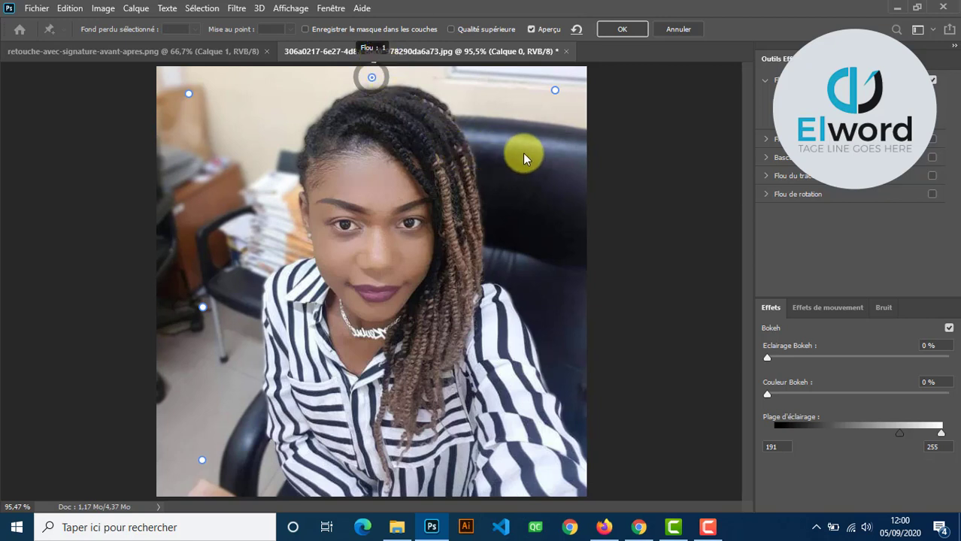
click(574, 314)
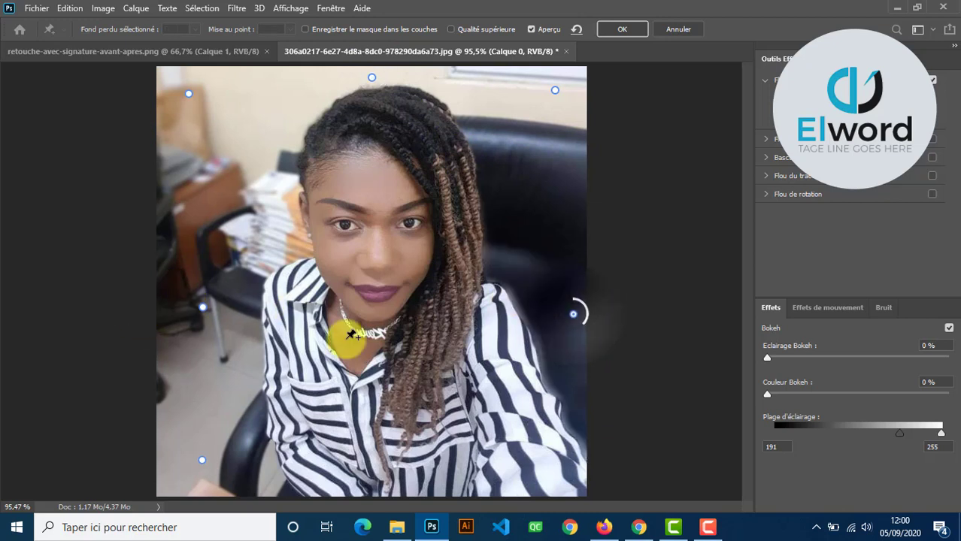
drag(582, 321, 585, 297)
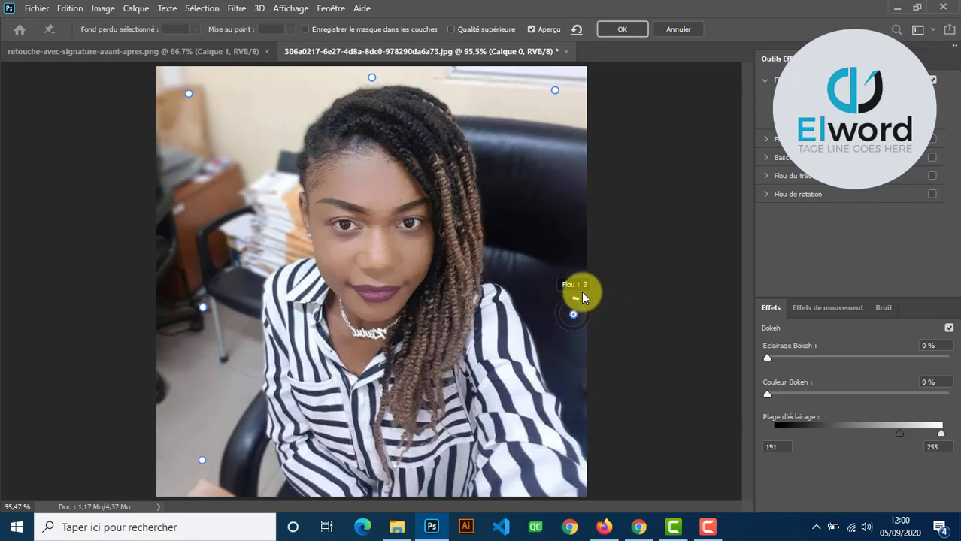
drag(583, 292, 590, 299)
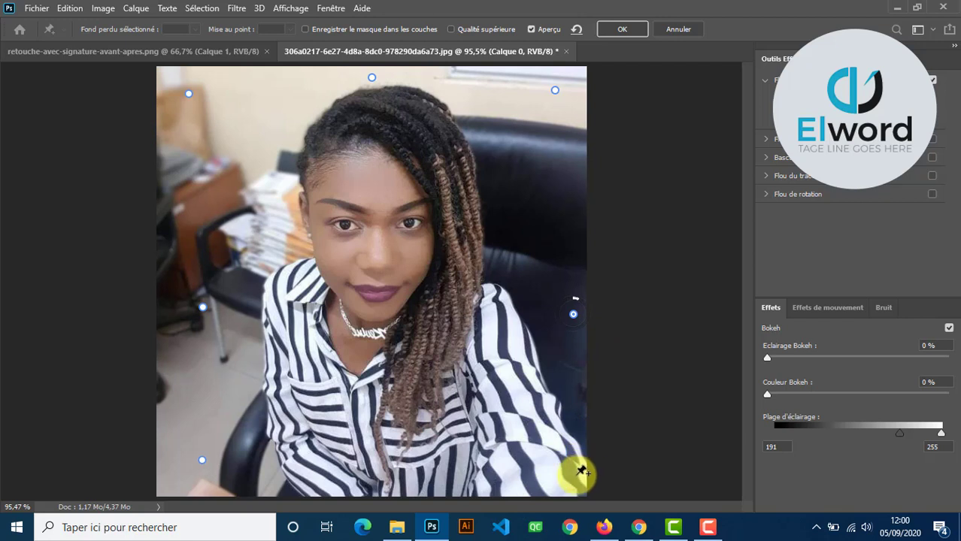
Add blur pins in the photo's lower-right corner and at the shirt's lower edge, the latter with a blur of about 6, and apply the filter
click(583, 472)
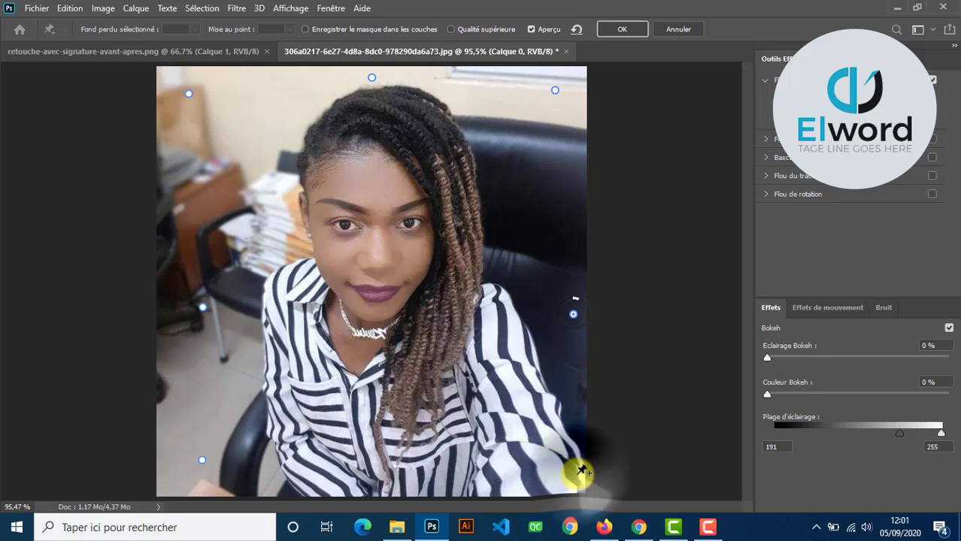
mouse_move(590, 477)
mouse_down()
mouse_move(579, 448)
mouse_move(578, 477)
mouse_move(572, 473)
mouse_up()
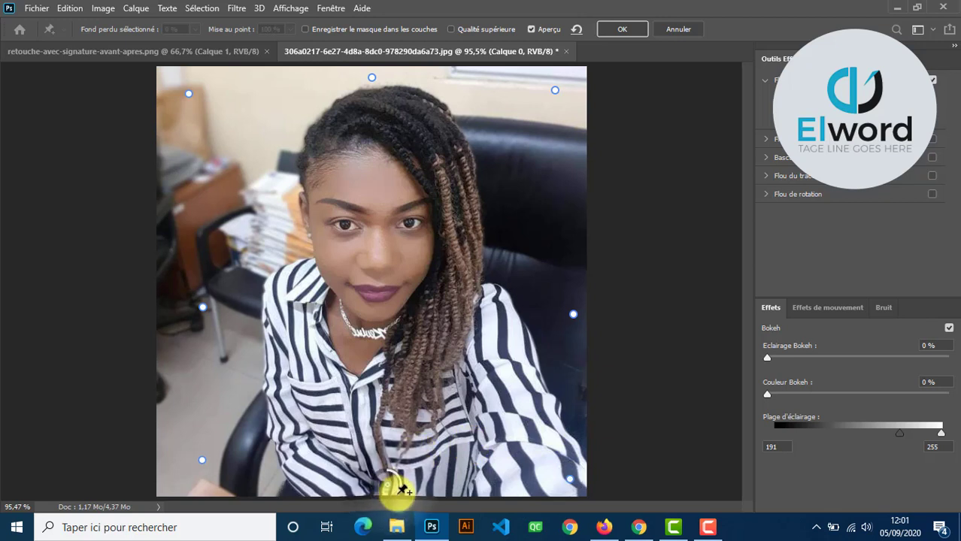
click(390, 486)
drag(404, 487, 406, 477)
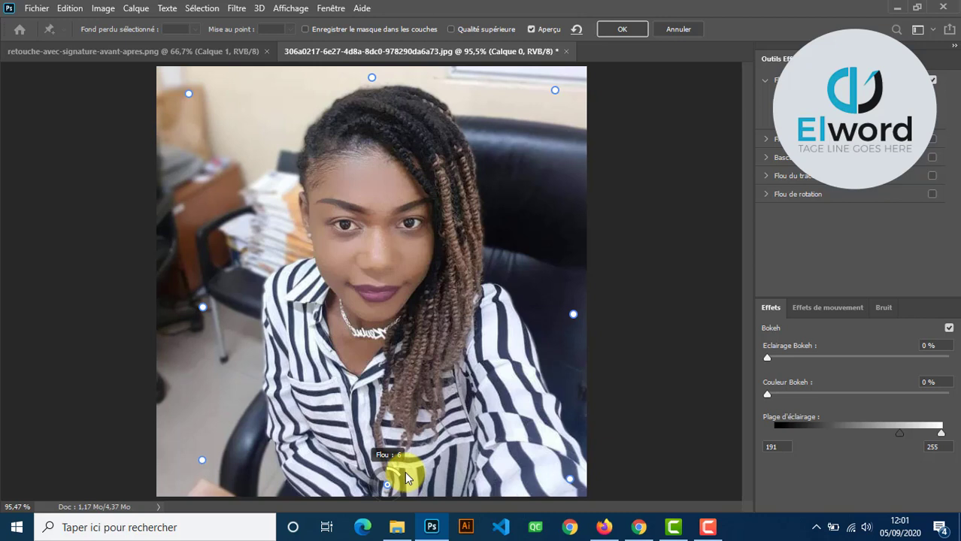
click(627, 28)
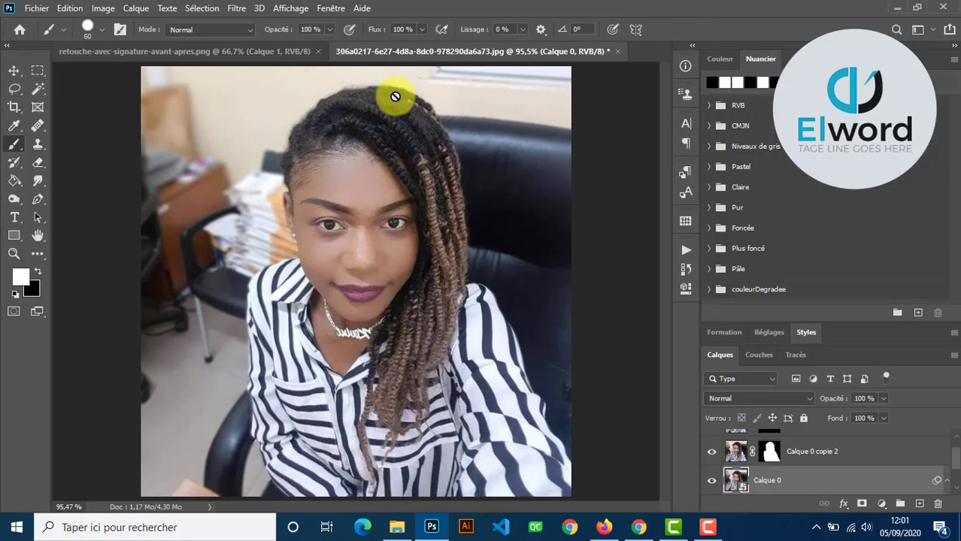
Select all layers from Calque 0 copie down to Calque 0 and stamp the visible result into a new merged layer on top
scroll(946, 460, up, 2)
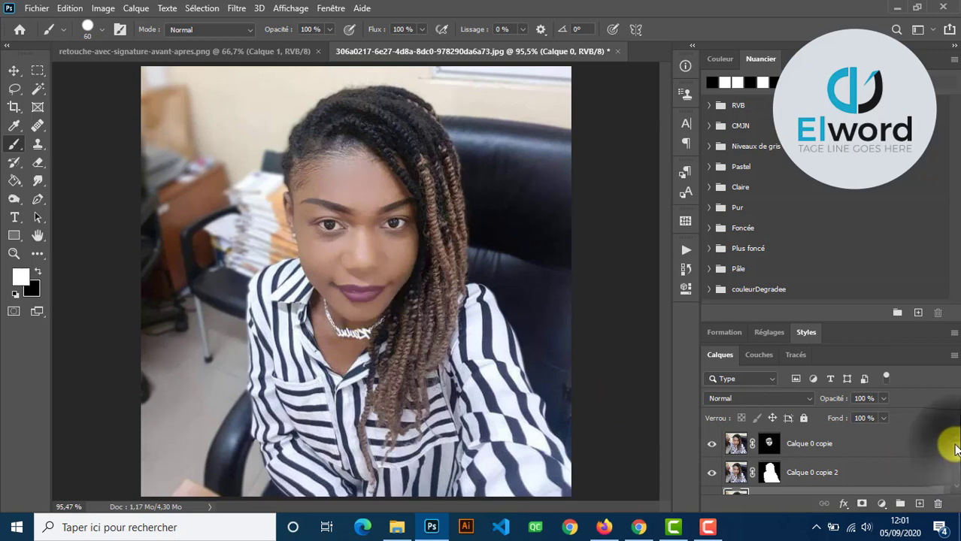
click(857, 445)
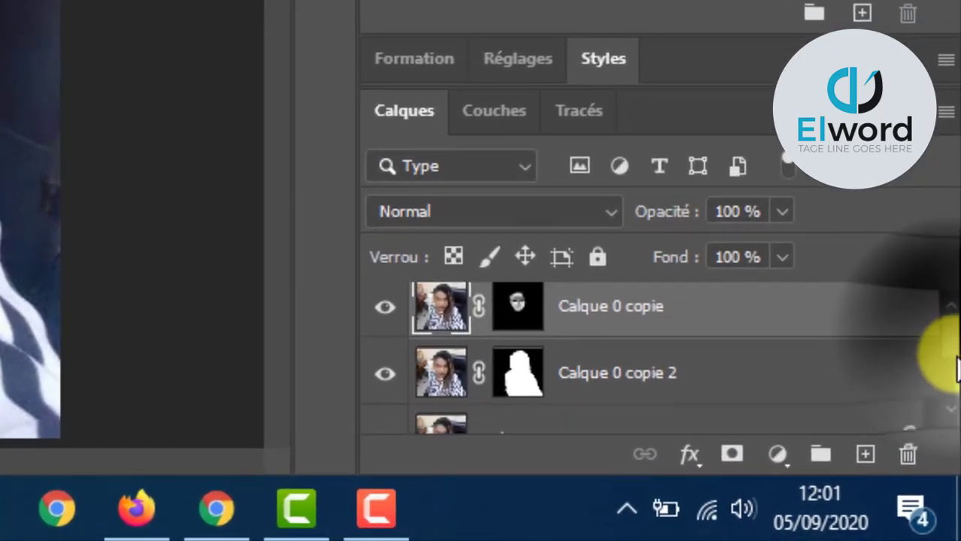
scroll(951, 372, down, 5)
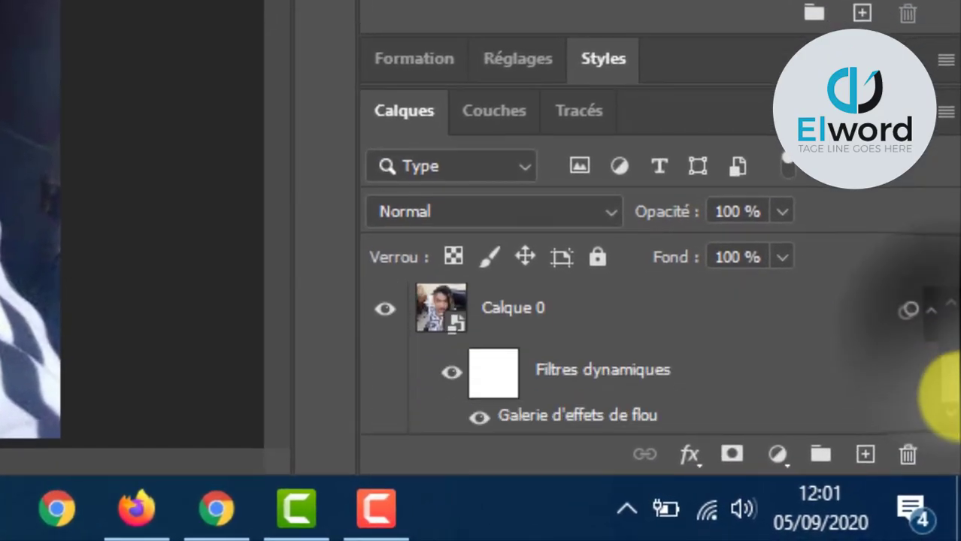
click(615, 315)
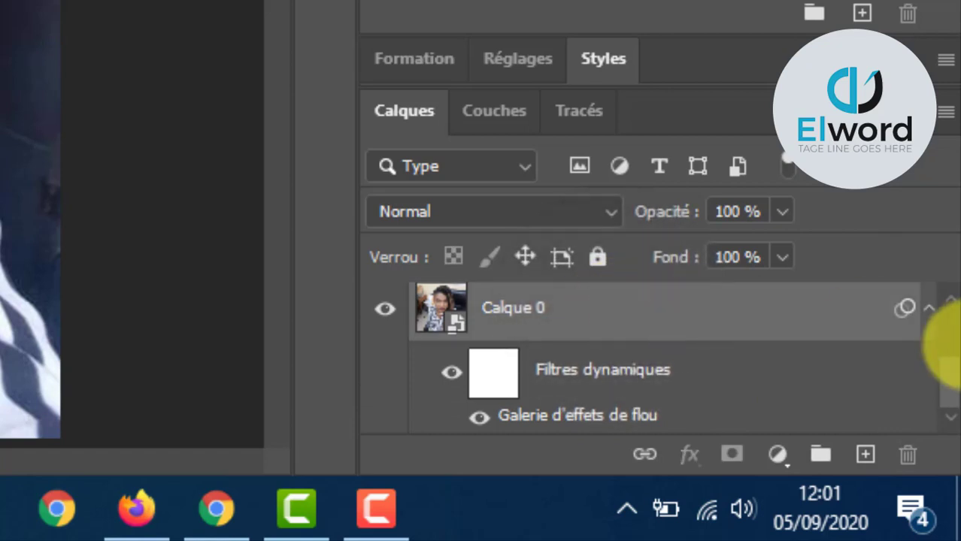
drag(957, 389, 956, 317)
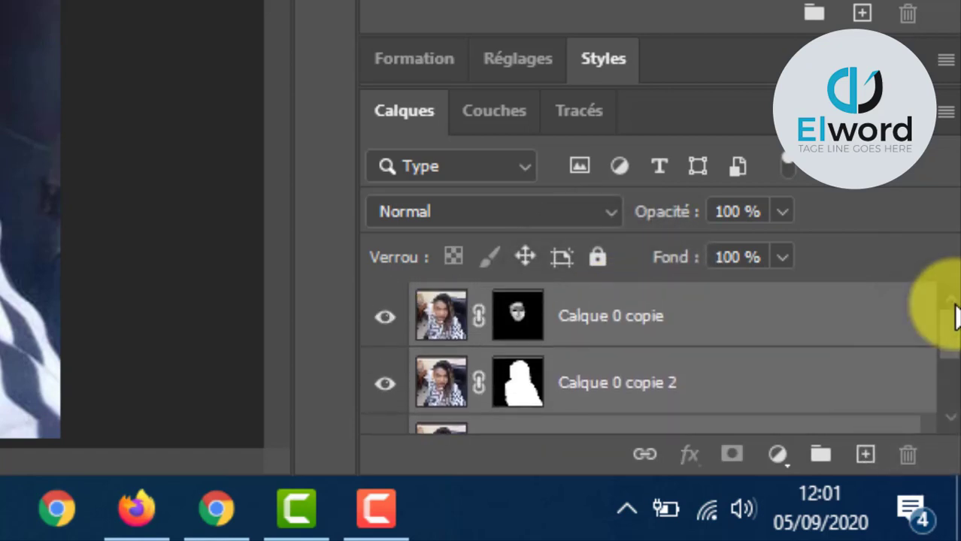
key(ctrl+alt+shift+e)
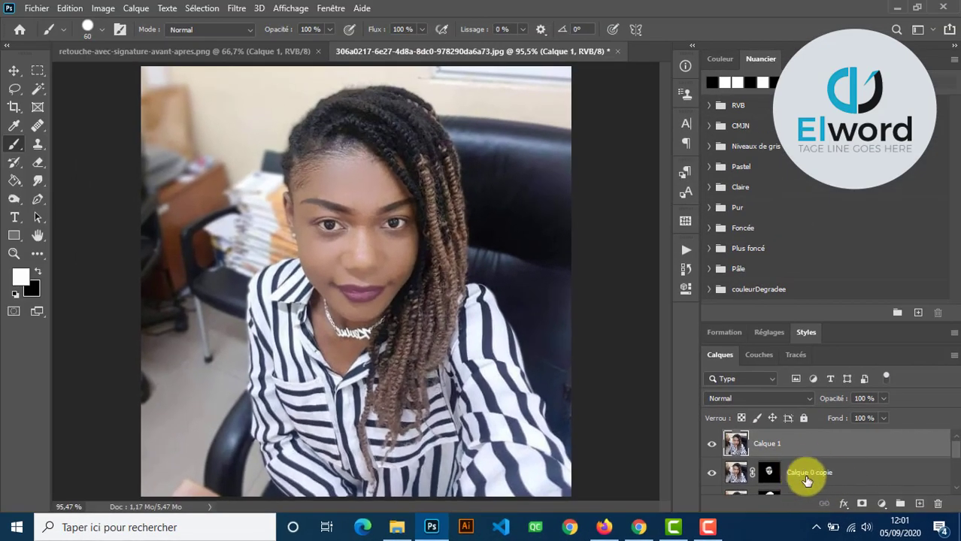
Hide the Calque 0 copie, Calque 0 copie 2 and Calque 0 layers beneath the merged layer
click(711, 476)
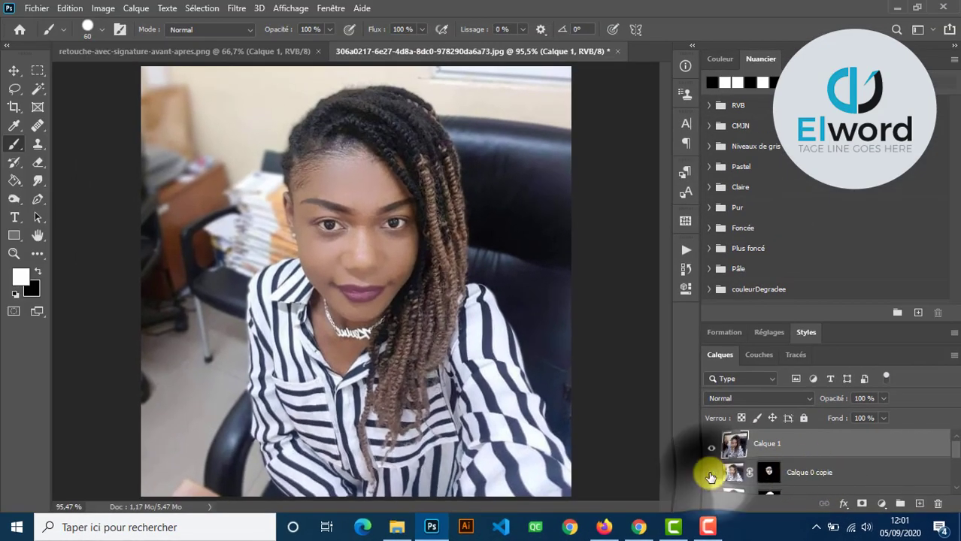
scroll(952, 459, down, 1)
scroll(954, 462, down, 1)
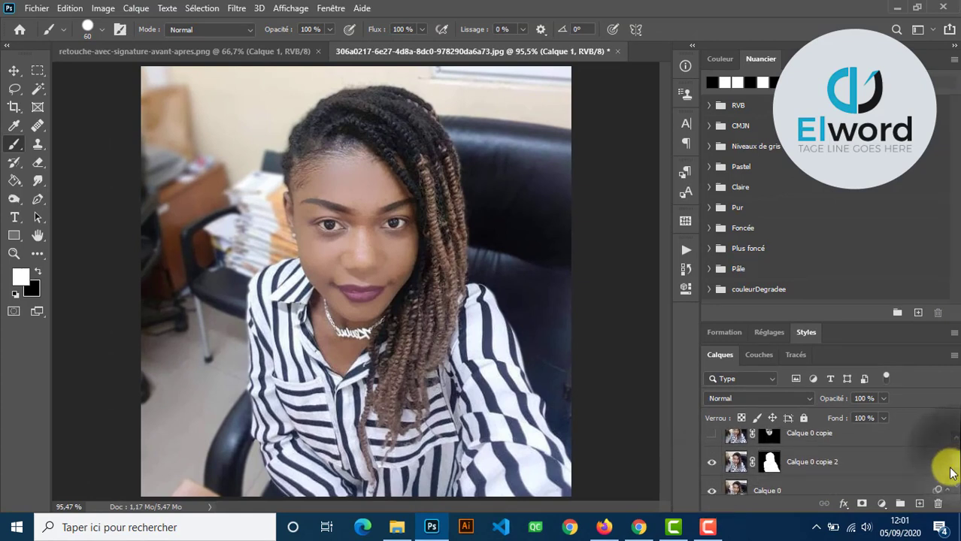
click(711, 462)
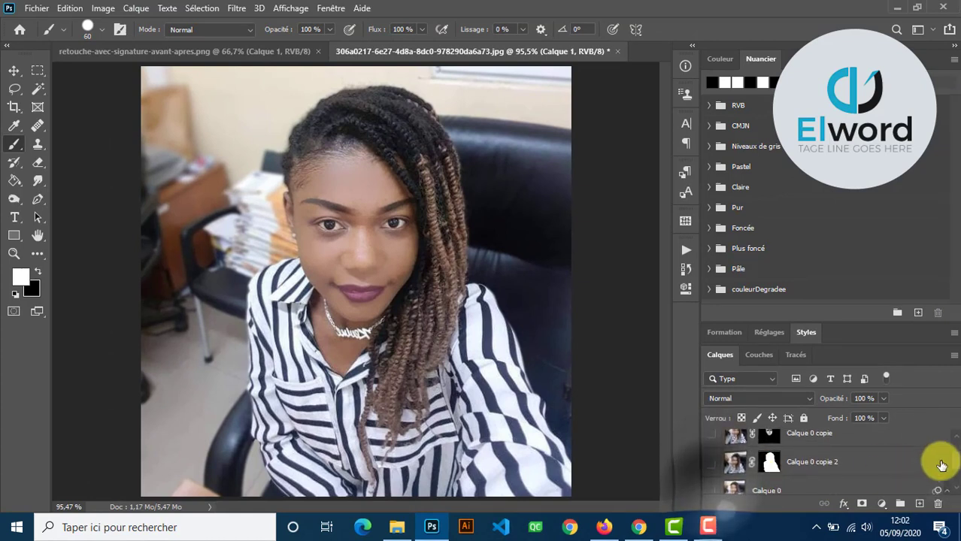
scroll(952, 462, down, 2)
drag(960, 496, 958, 444)
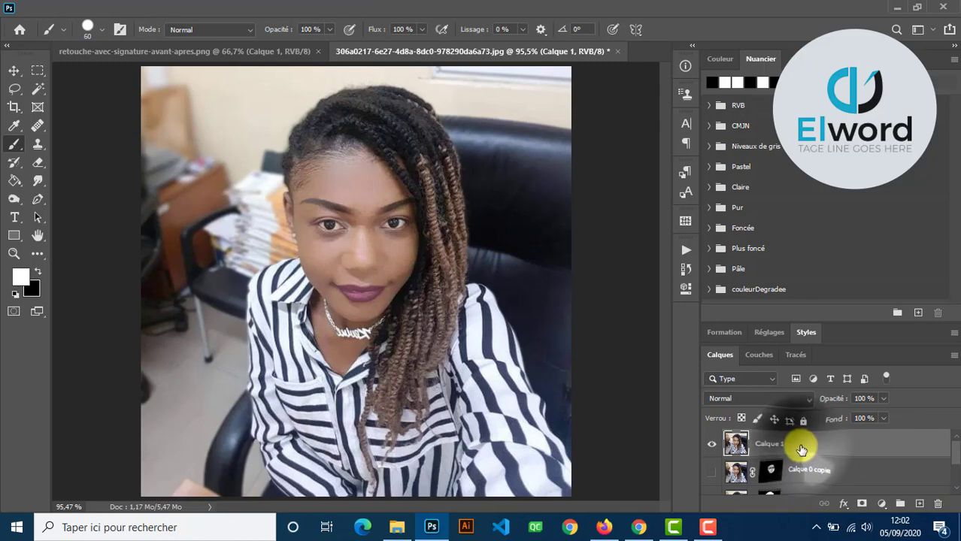
Convert the merged layer Calque 1 to a smart object and start the Camera Raw filter on it
right_click(802, 449)
click(669, 197)
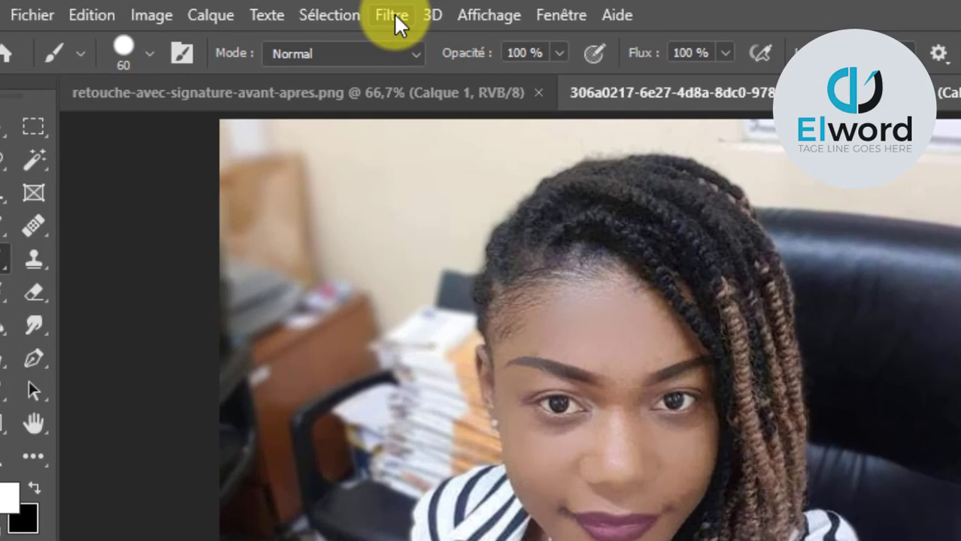
click(394, 13)
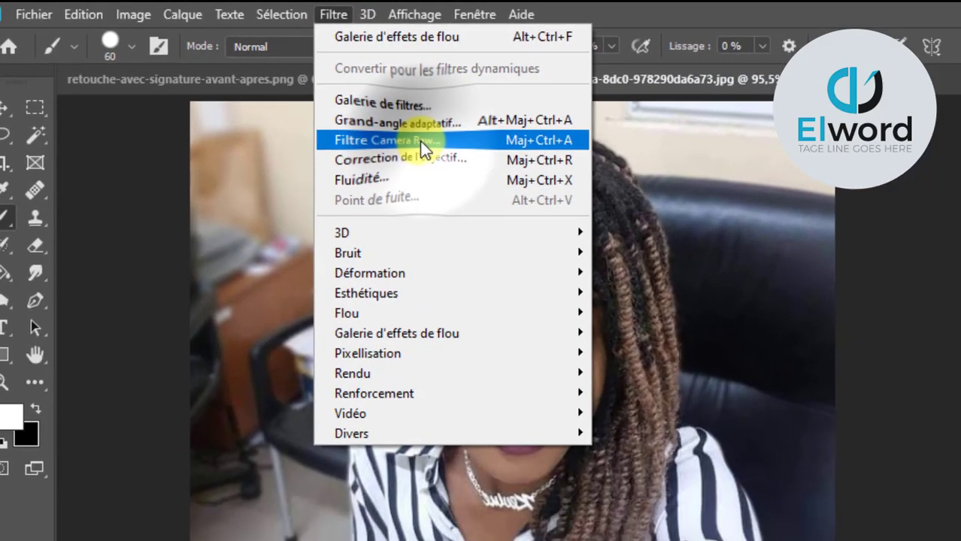
click(462, 166)
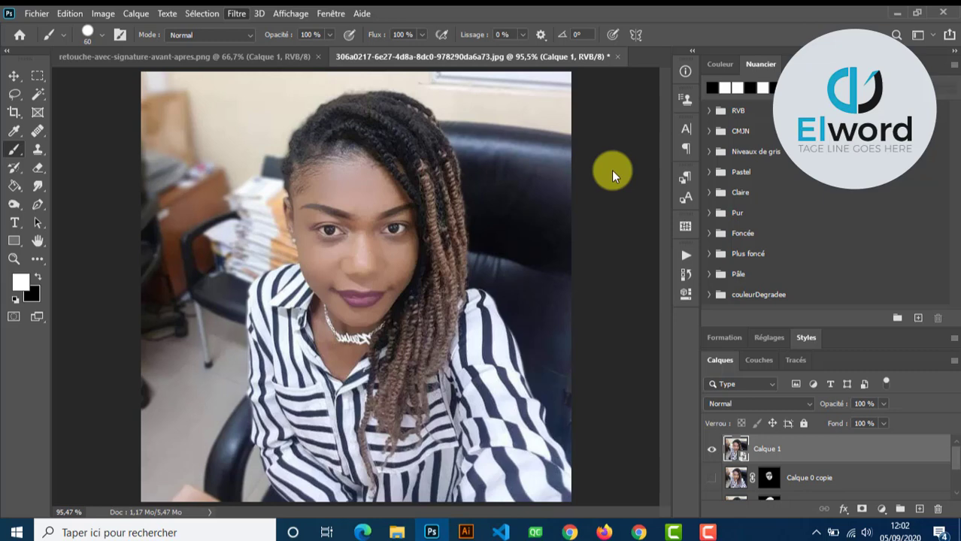
key(ctrl+shift+a)
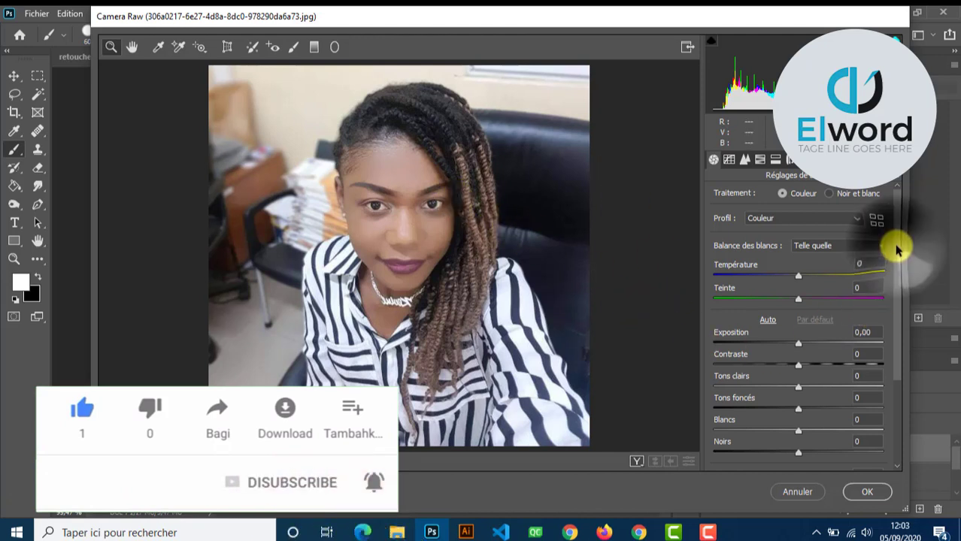
Set the highlights (Tons clairs) to +12 and the shadows (Tons foncés) to -32 in Camera Raw
scroll(895, 260, down, 2)
scroll(900, 277, down, 3)
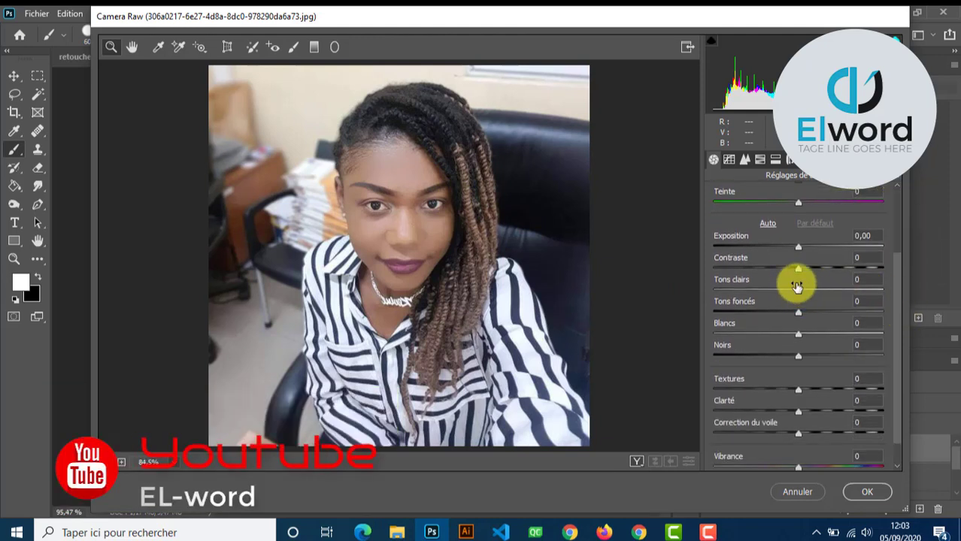
drag(797, 287, 809, 287)
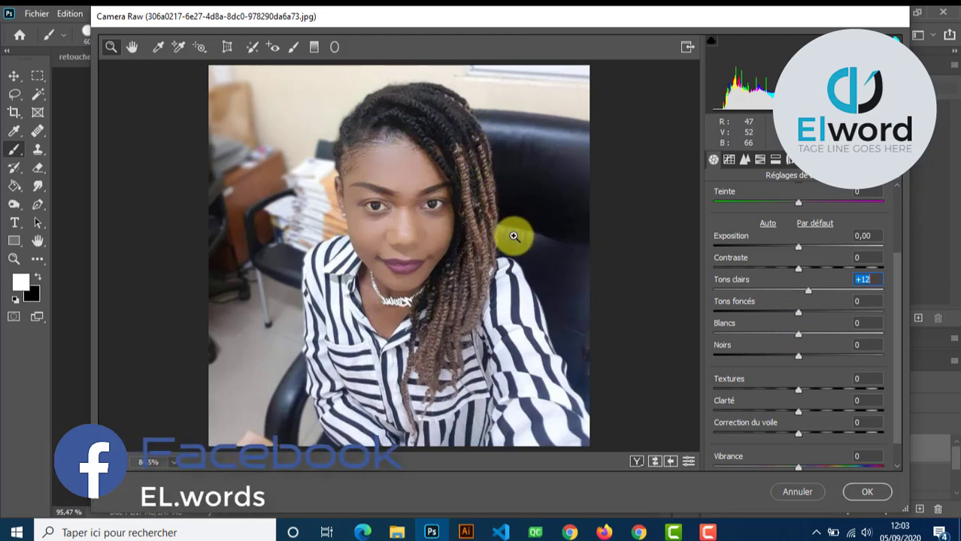
click(797, 304)
drag(796, 305, 786, 306)
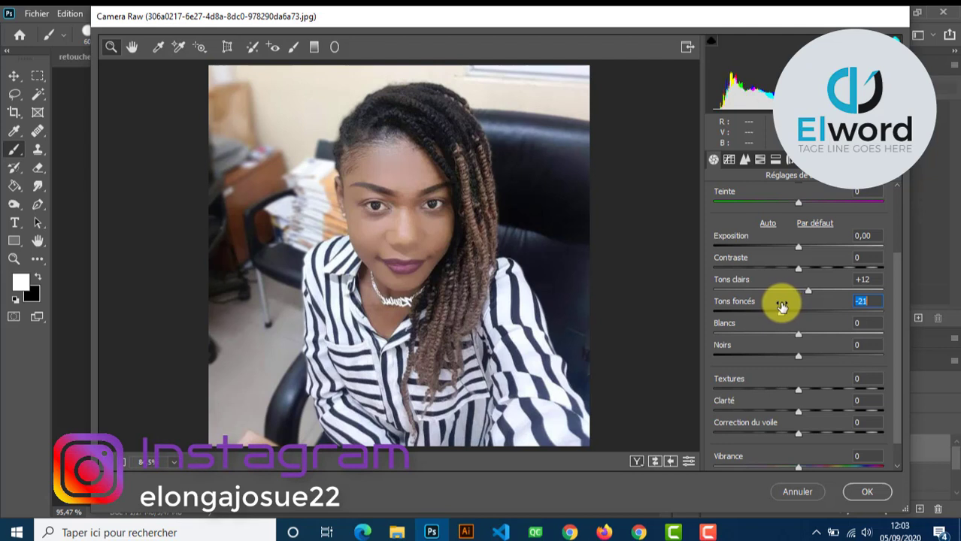
drag(781, 306, 772, 306)
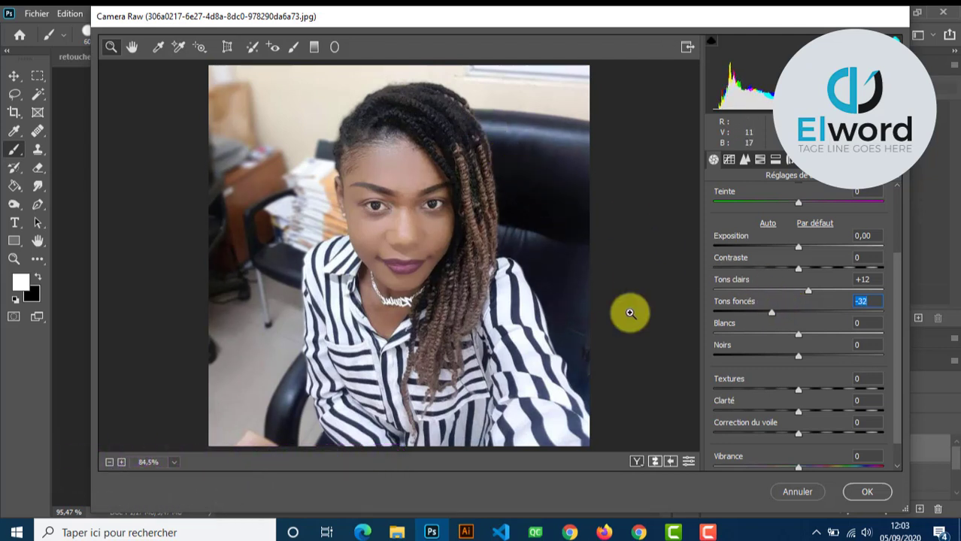
Set the whites (Blancs) to +13 and the blacks (Noirs) to -28 in Camera Raw
click(798, 325)
drag(798, 325, 805, 325)
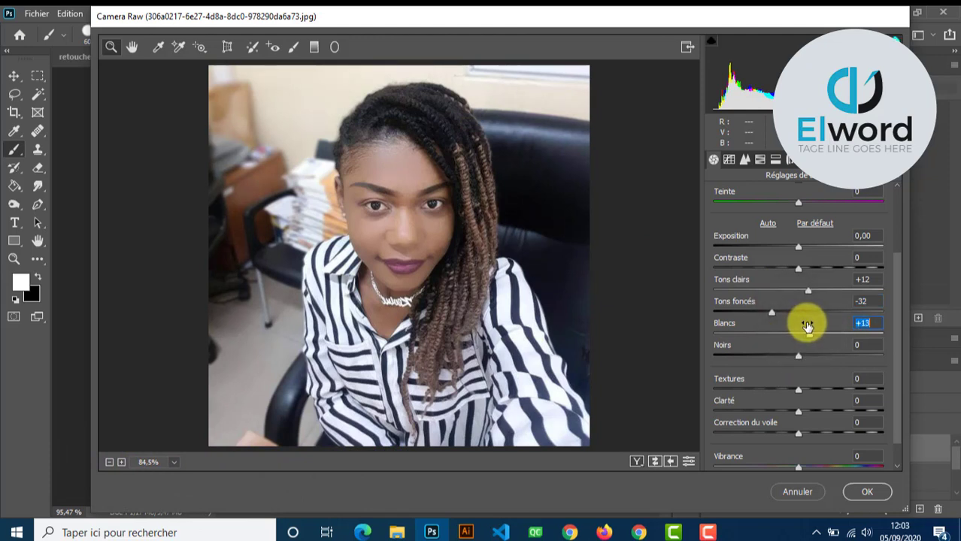
click(795, 347)
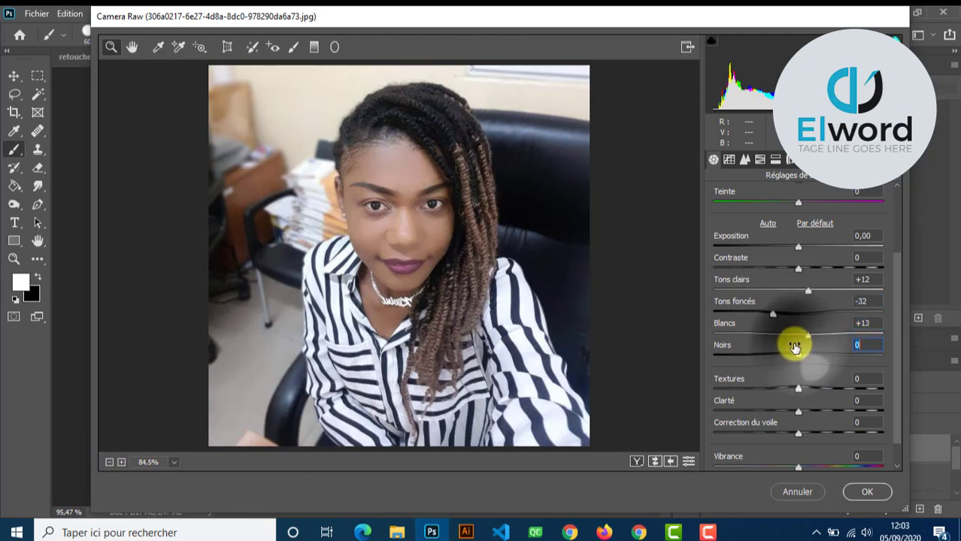
mouse_move(795, 346)
mouse_down()
mouse_move(702, 347)
mouse_move(798, 344)
mouse_move(780, 348)
mouse_up()
double_click(795, 358)
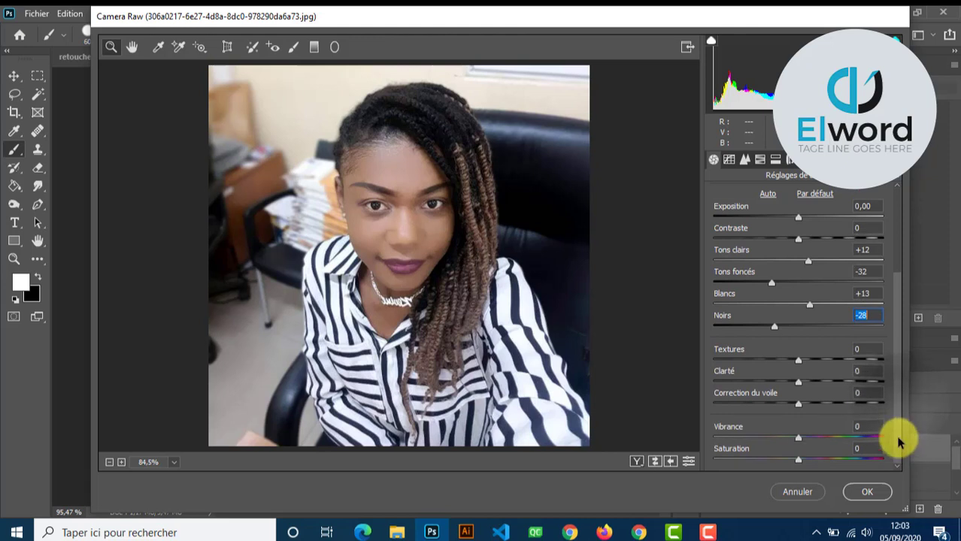
Set Textures to +20, clarity (Clarté) to +23 and dehaze (Correction du voile) to +25
drag(797, 355, 815, 355)
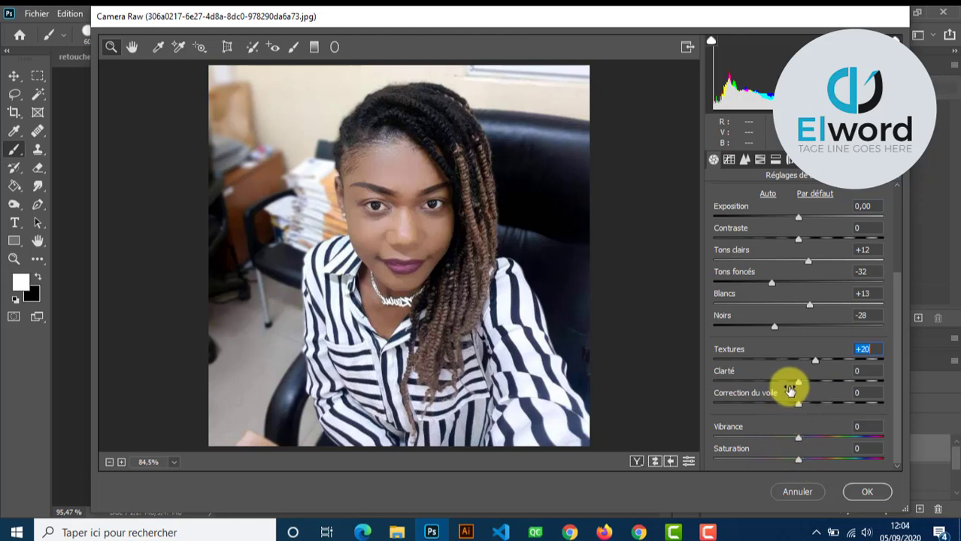
drag(796, 378, 812, 388)
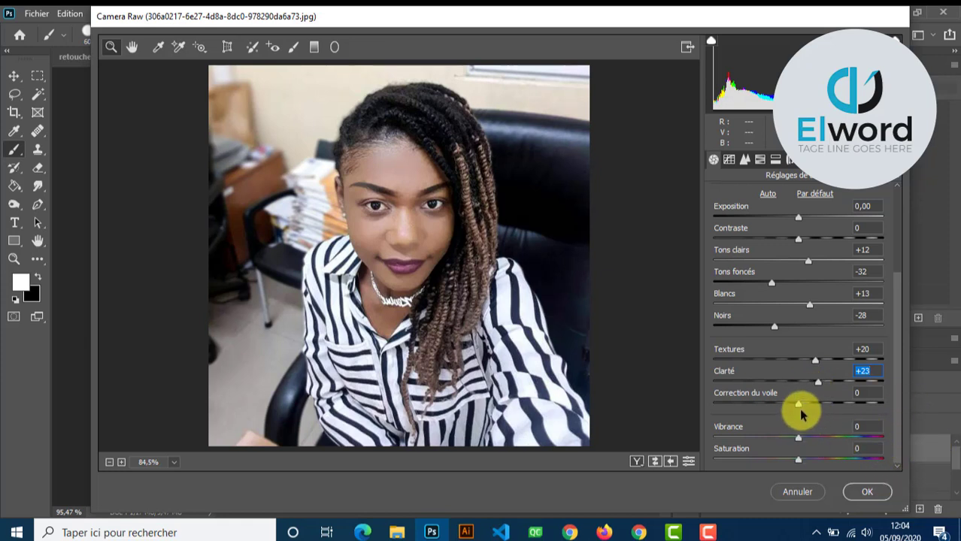
drag(798, 403, 817, 405)
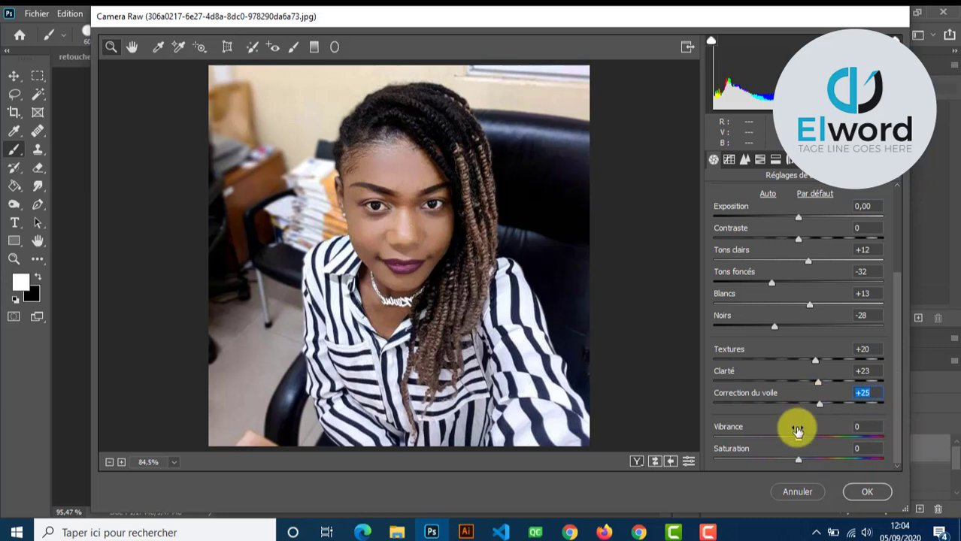
Set Vibrance to +22 and Saturation to +15 for the portrait's colours
drag(798, 430, 814, 434)
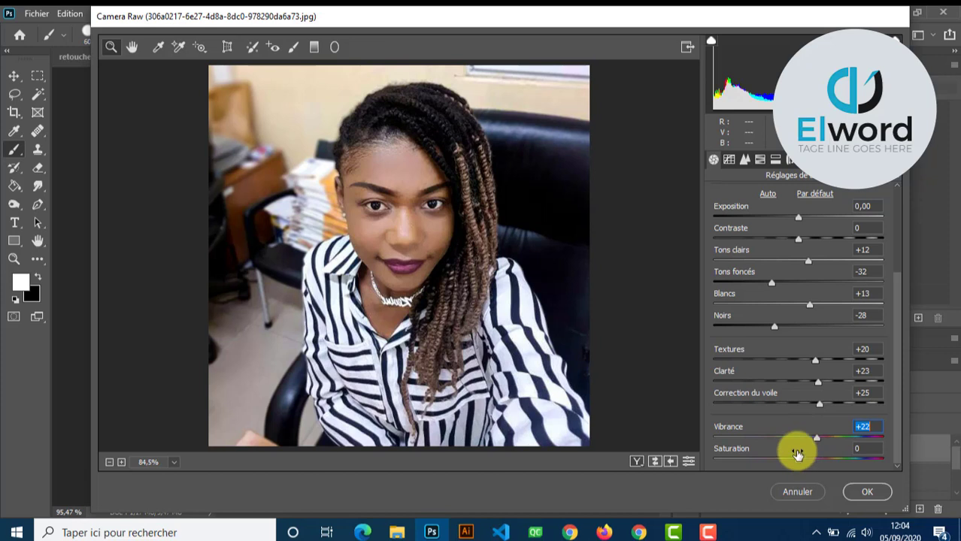
drag(797, 452, 810, 455)
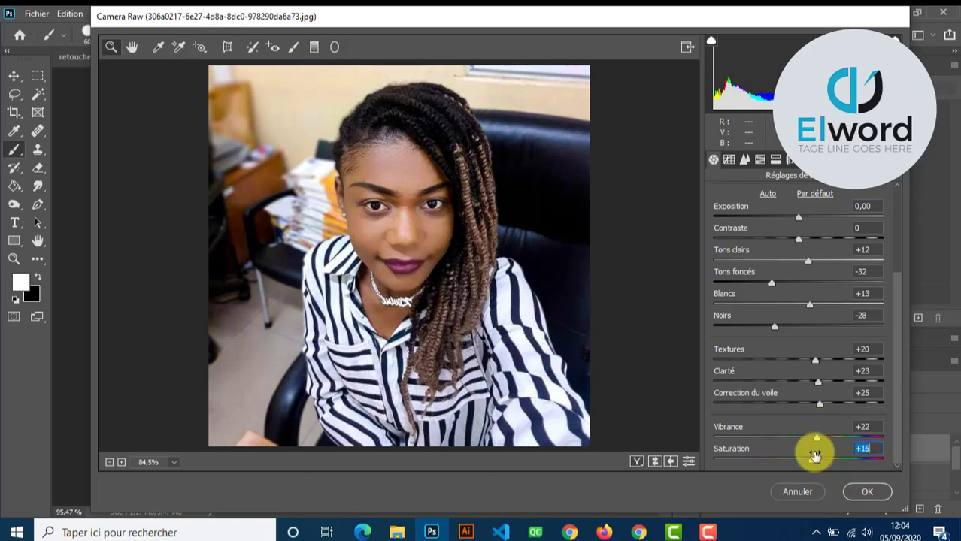
mouse_move(815, 456)
mouse_down()
mouse_move(807, 451)
mouse_move(813, 456)
mouse_up()
click(816, 435)
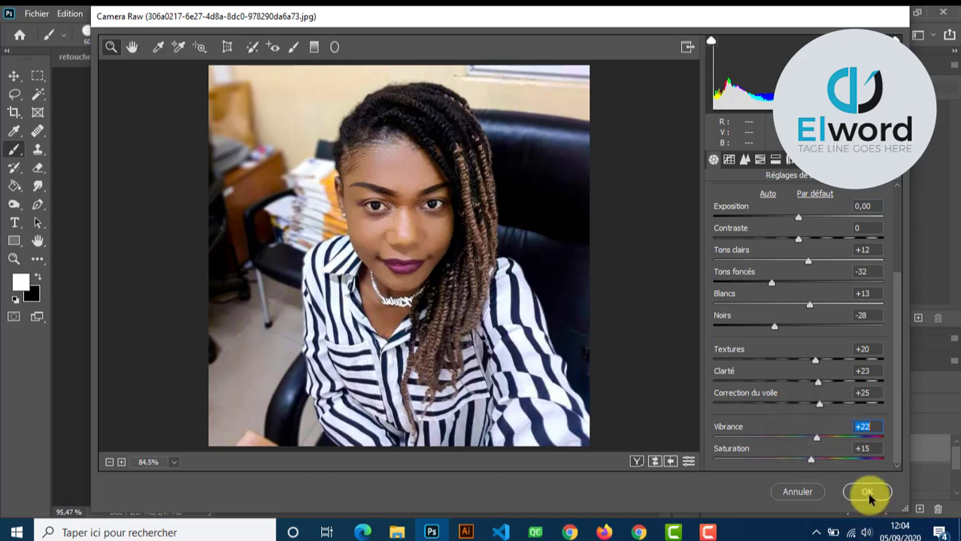
Compare the portrait before and after side by side and apply the Camera Raw adjustments
click(636, 461)
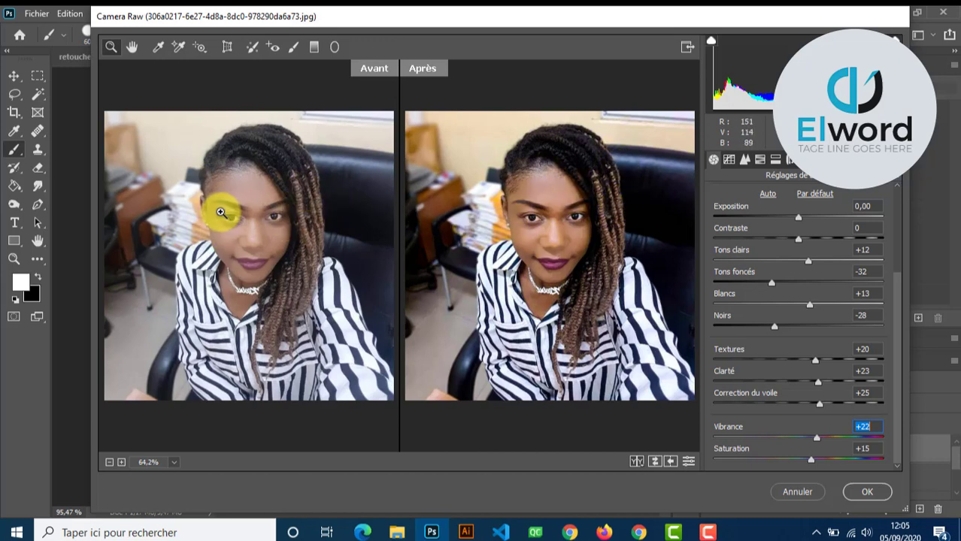
click(866, 493)
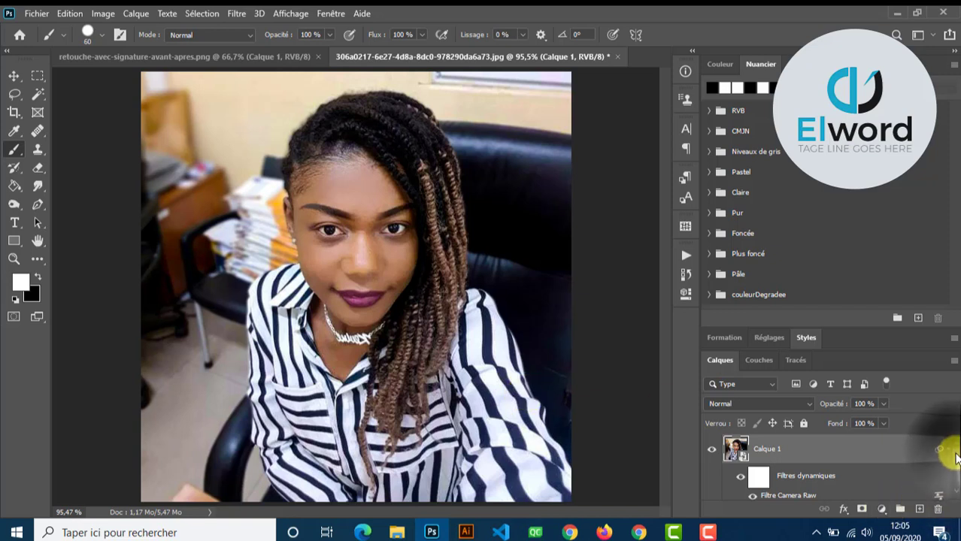
Collapse the smart filter list under Calque 1 and show the whole portrait at 66.67% zoom
scroll(950, 459, down, 2)
scroll(953, 462, up, 2)
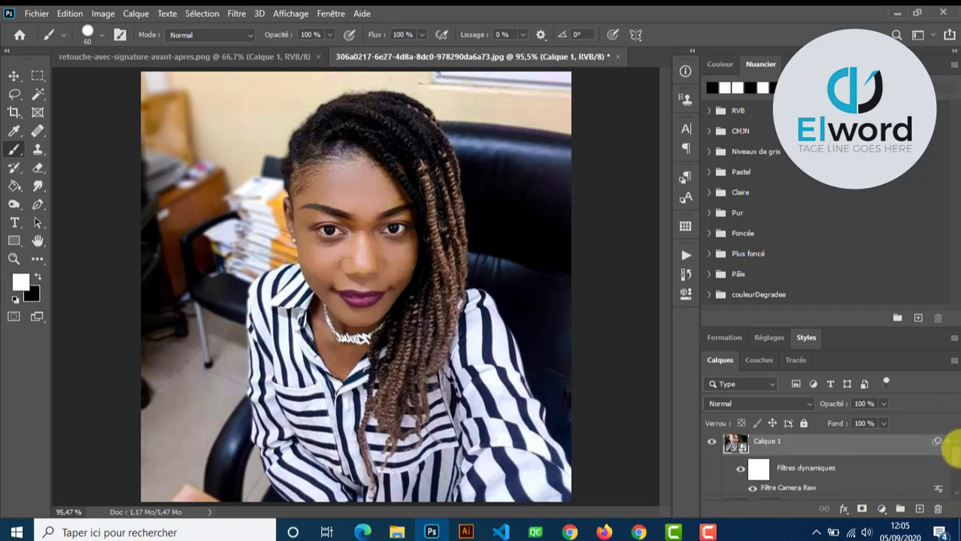
click(946, 450)
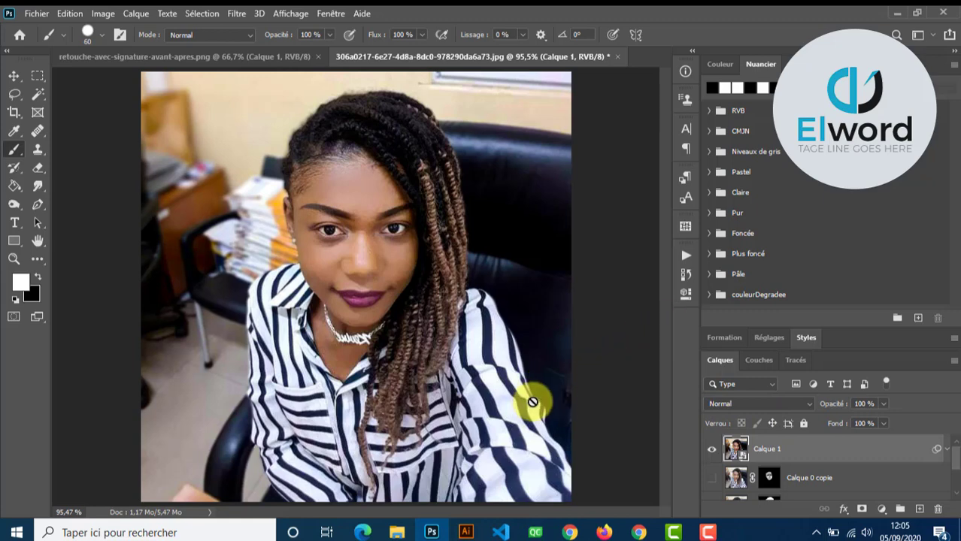
key(ctrl+minus)
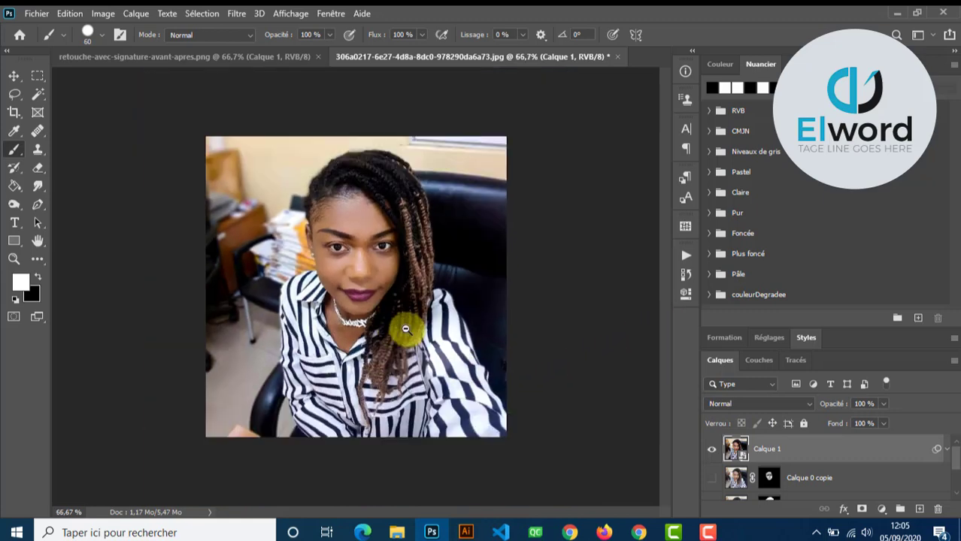